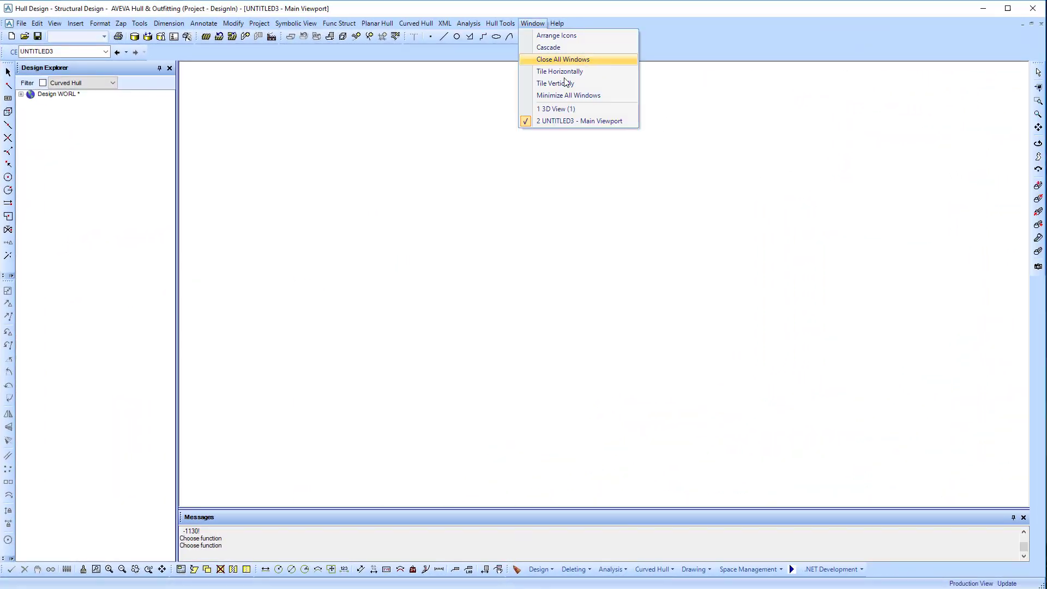
Add the GPWL ALL group to 3D View (1) and orbit the hull block.
{"action": "left_click", "coordinate": [567, 109]}
{"action": "left_click", "coordinate": [20, 94]}
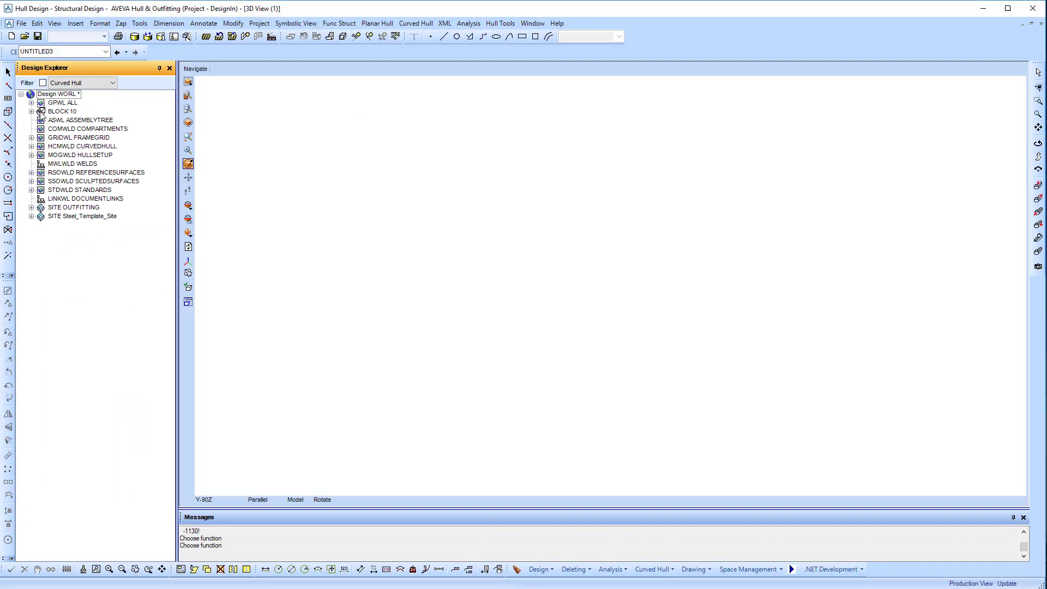
{"action": "left_click", "coordinate": [61, 102]}
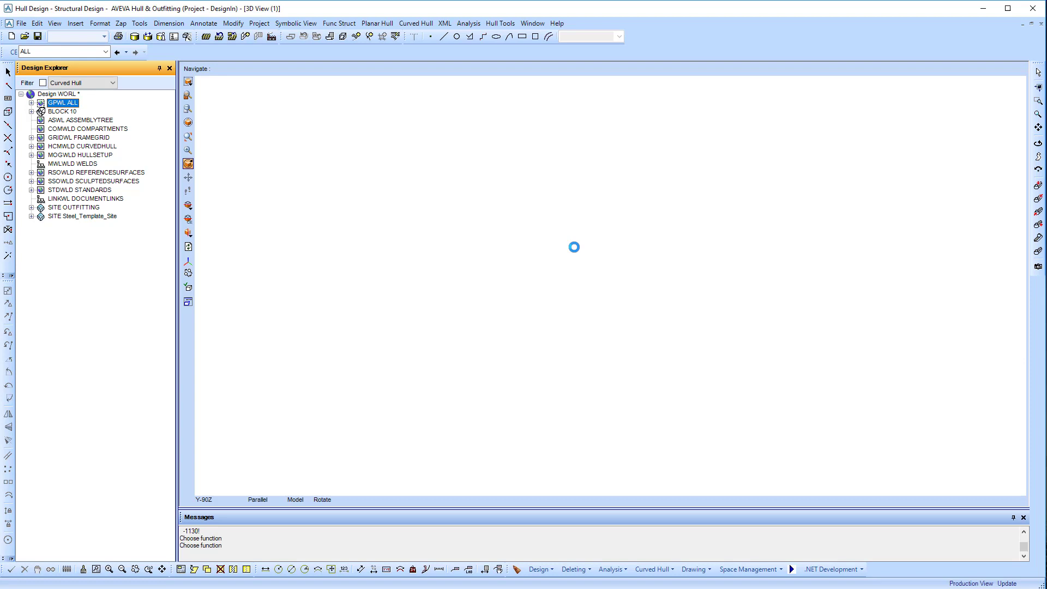
{"action": "middle_click_drag", "start_coordinate": [589, 262], "coordinate": [567, 261]}
{"action": "middle_click_drag", "start_coordinate": [663, 291], "coordinate": [616, 294]}
{"action": "left_click", "coordinate": [532, 23]}
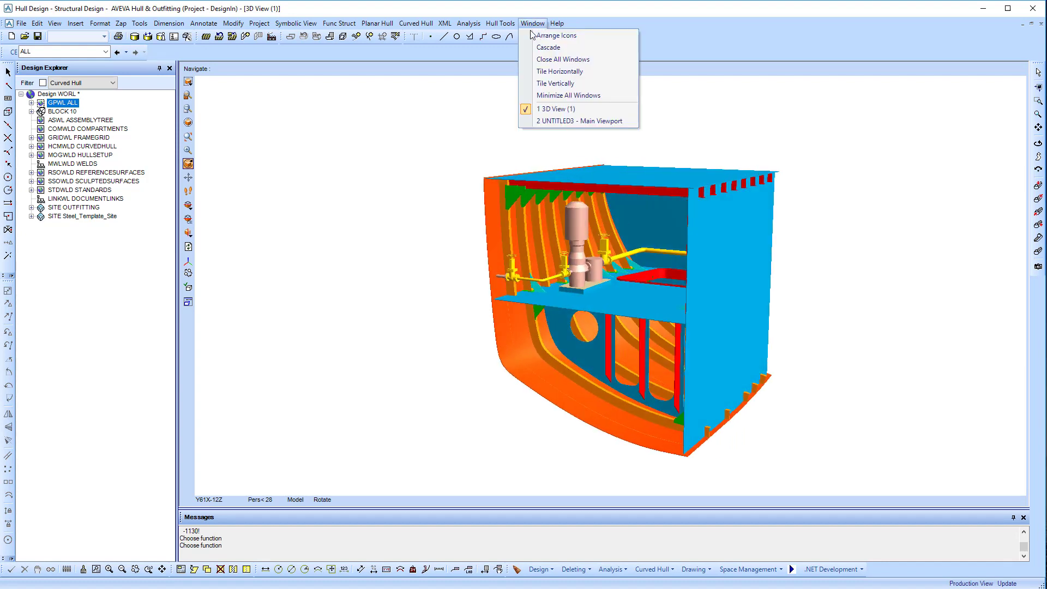
Insert the hull model into the main drawing as an isometric view.
{"action": "left_click", "coordinate": [572, 123]}
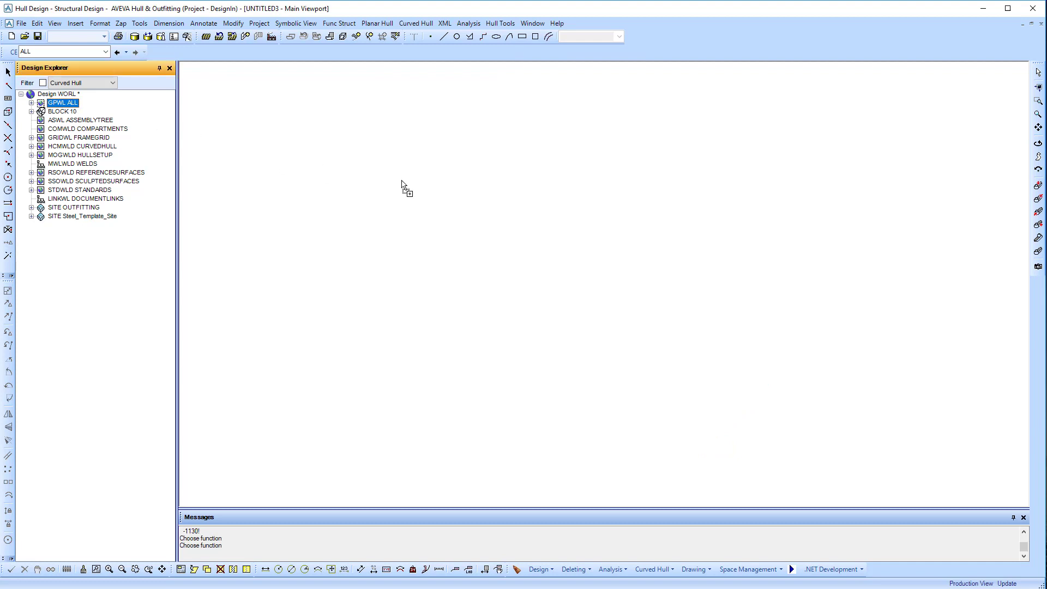
{"action": "left_click", "coordinate": [170, 158]}
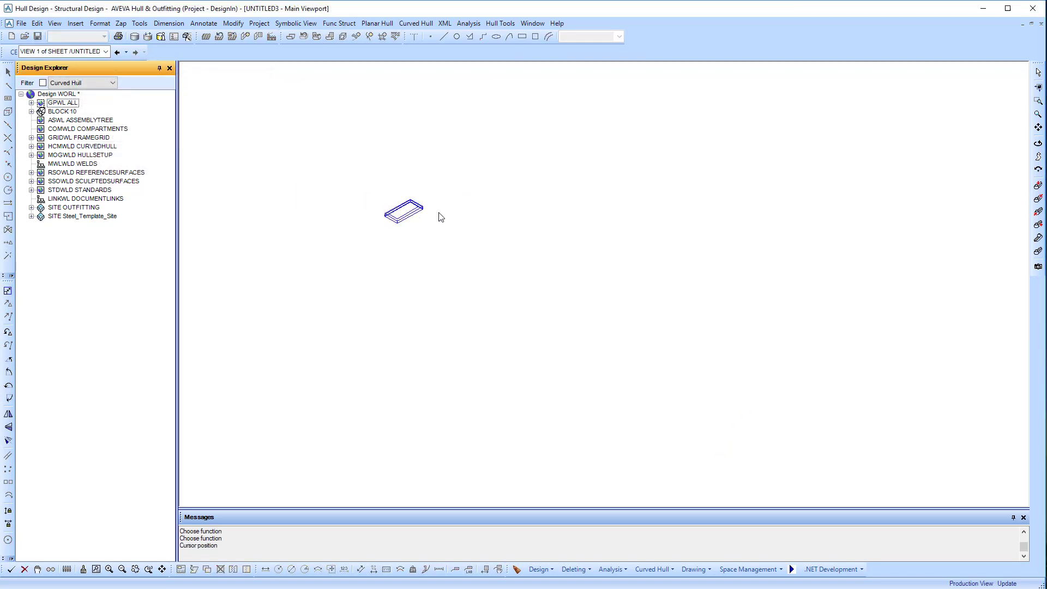
{"action": "left_click", "coordinate": [529, 201]}
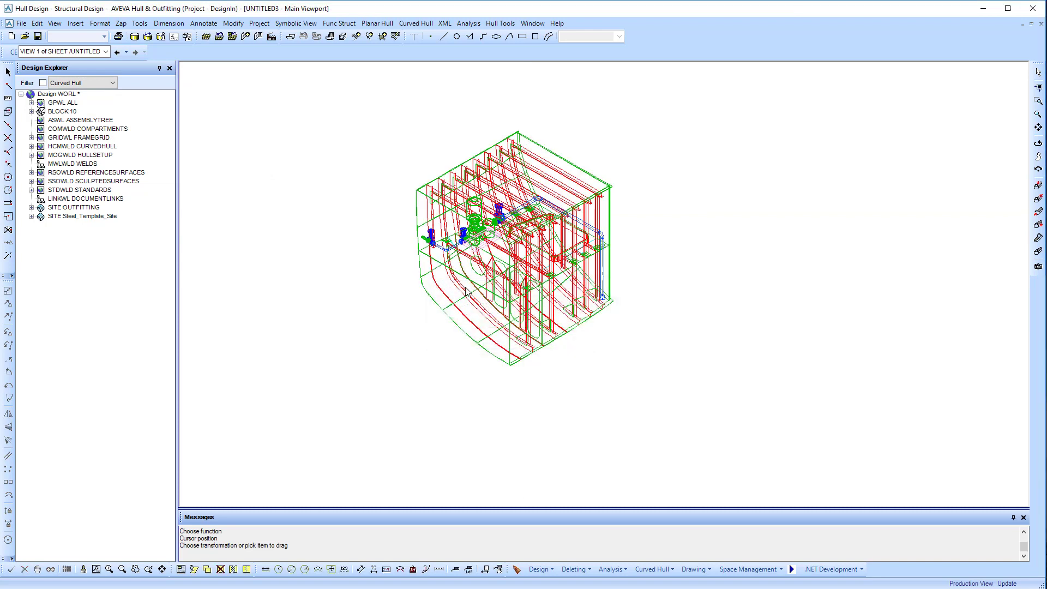
{"action": "left_click_drag", "start_coordinate": [466, 289], "coordinate": [425, 299]}
Start a planar hull section view at FR5 looking forward.
{"action": "left_click", "coordinate": [296, 24]}
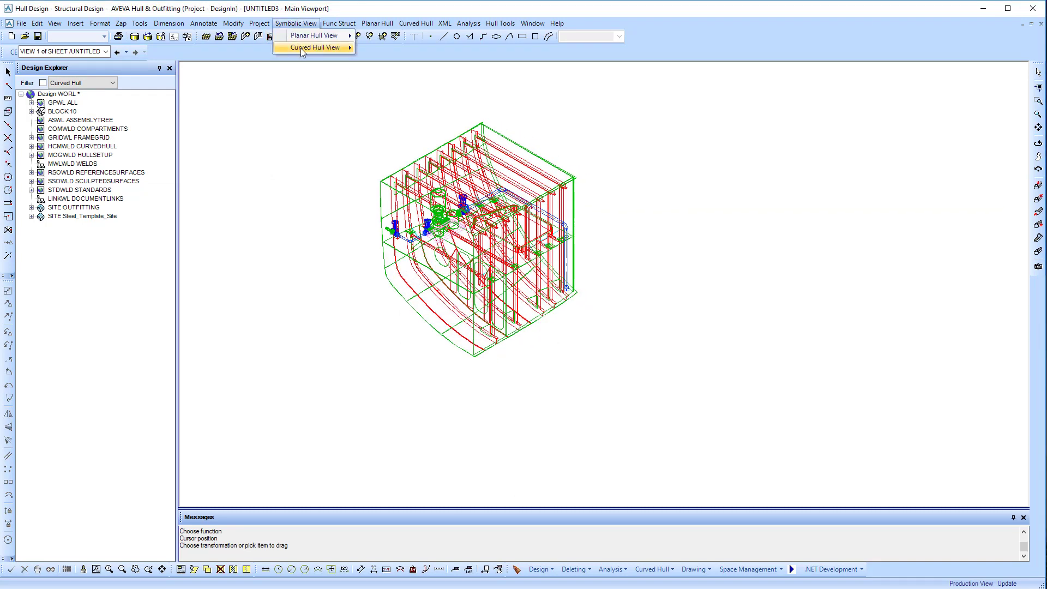
{"action": "mouse_move", "coordinate": [316, 36]}
{"action": "left_click", "coordinate": [392, 41]}
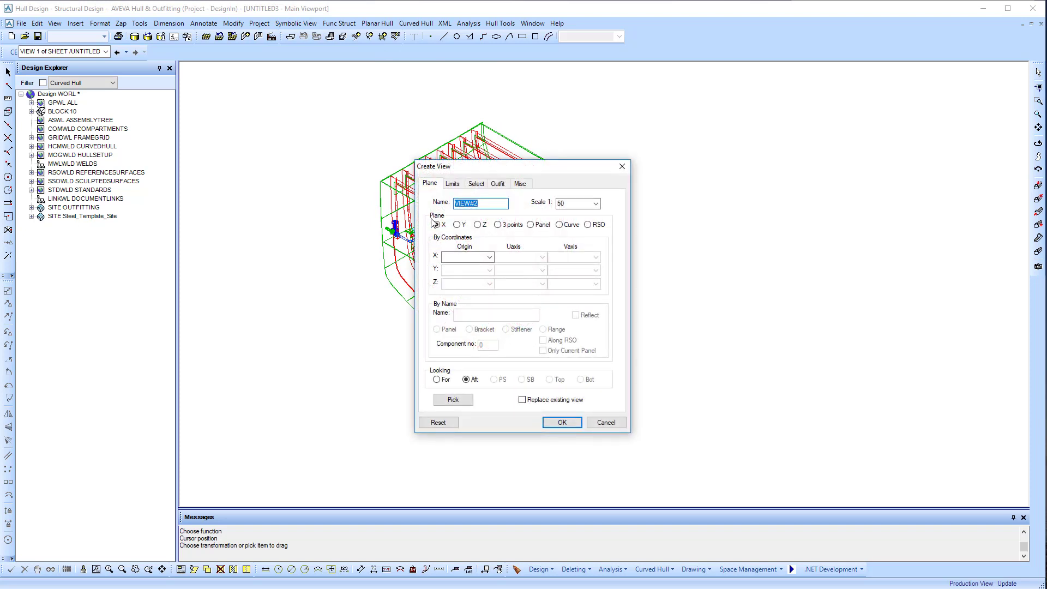
{"action": "left_click", "coordinate": [468, 257]}
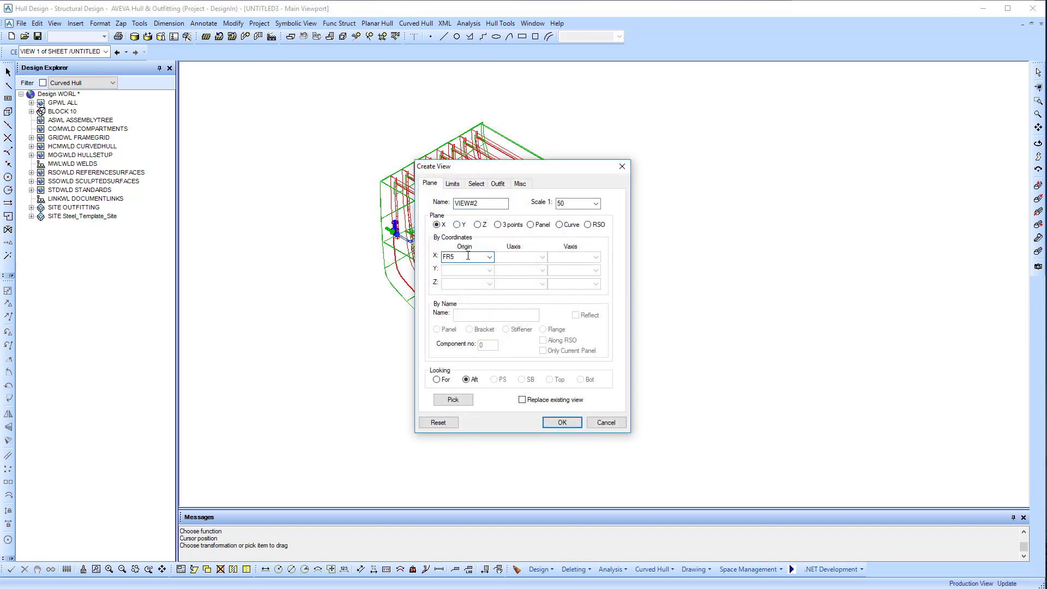
{"action": "left_click", "coordinate": [445, 381]}
Limit the section to Y min 0 and include room, ventilation and structure outfitting.
{"action": "left_click", "coordinate": [452, 183]}
{"action": "left_click", "coordinate": [480, 230]}
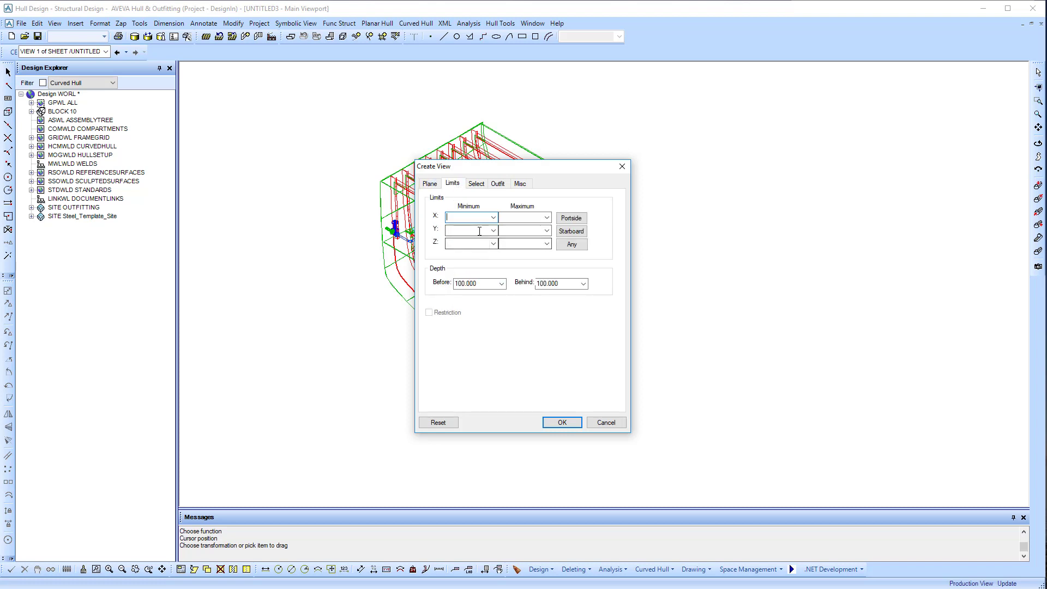
{"action": "left_click", "coordinate": [477, 184]}
{"action": "left_click", "coordinate": [498, 184]}
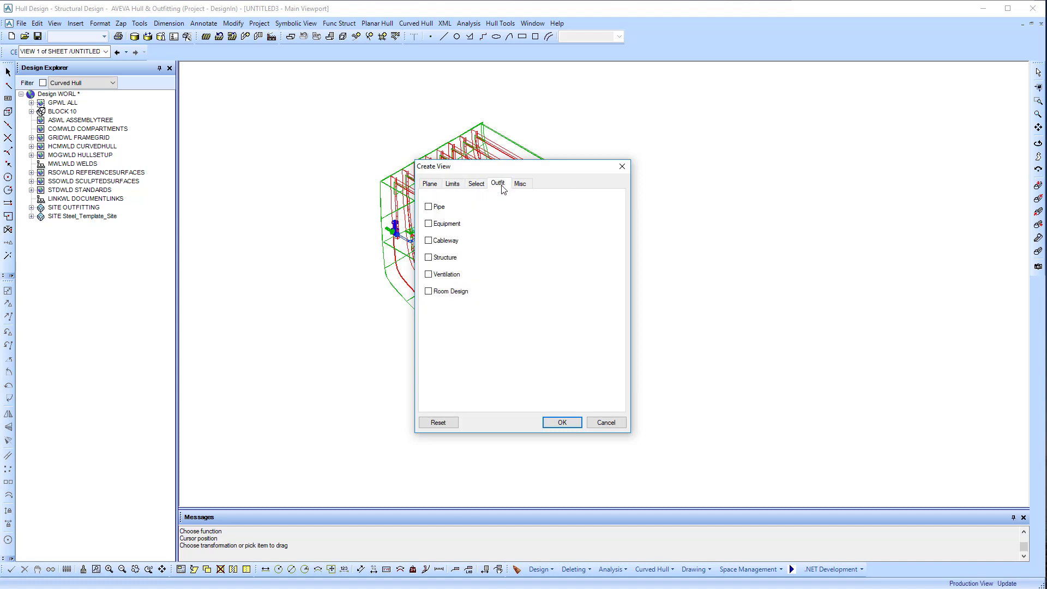
{"action": "left_click", "coordinate": [435, 293]}
{"action": "left_click", "coordinate": [444, 275]}
{"action": "left_click", "coordinate": [447, 258]}
Create the FR5 section view and place it right of the model.
{"action": "left_click", "coordinate": [562, 423]}
{"action": "left_click", "coordinate": [764, 227]}
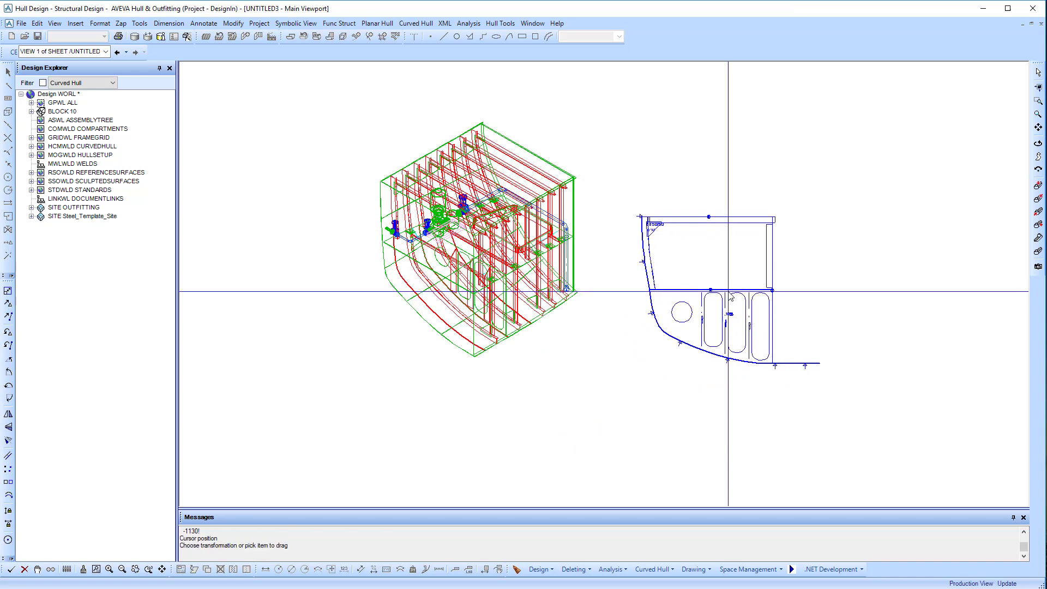
{"action": "left_click", "coordinate": [793, 270]}
{"action": "scroll", "coordinate": [739, 297], "scroll_direction": "up", "scroll_amount": 2}
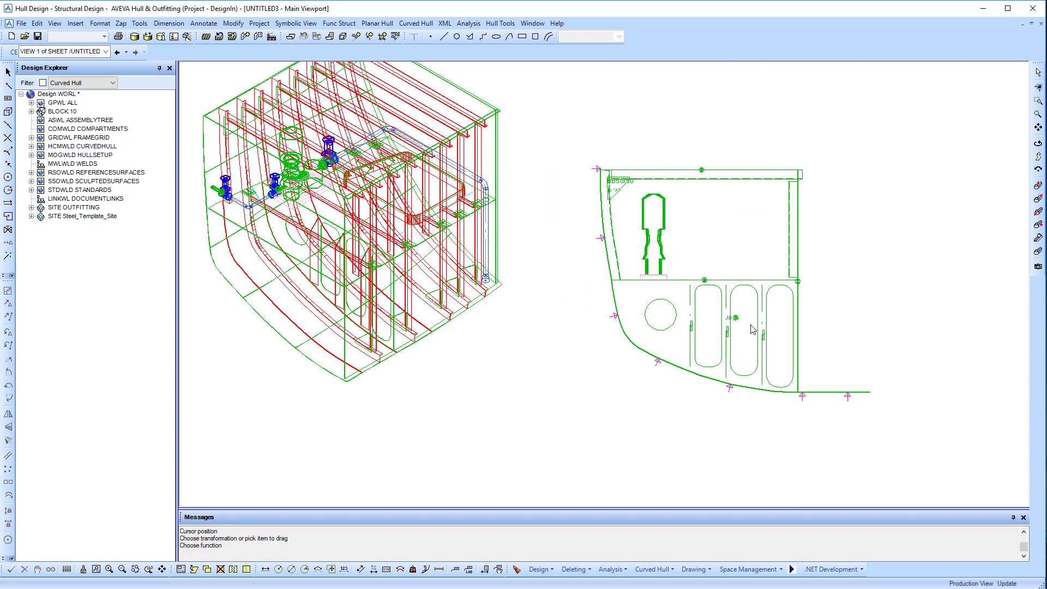
{"action": "scroll", "coordinate": [706, 345], "scroll_direction": "down", "scroll_amount": 2}
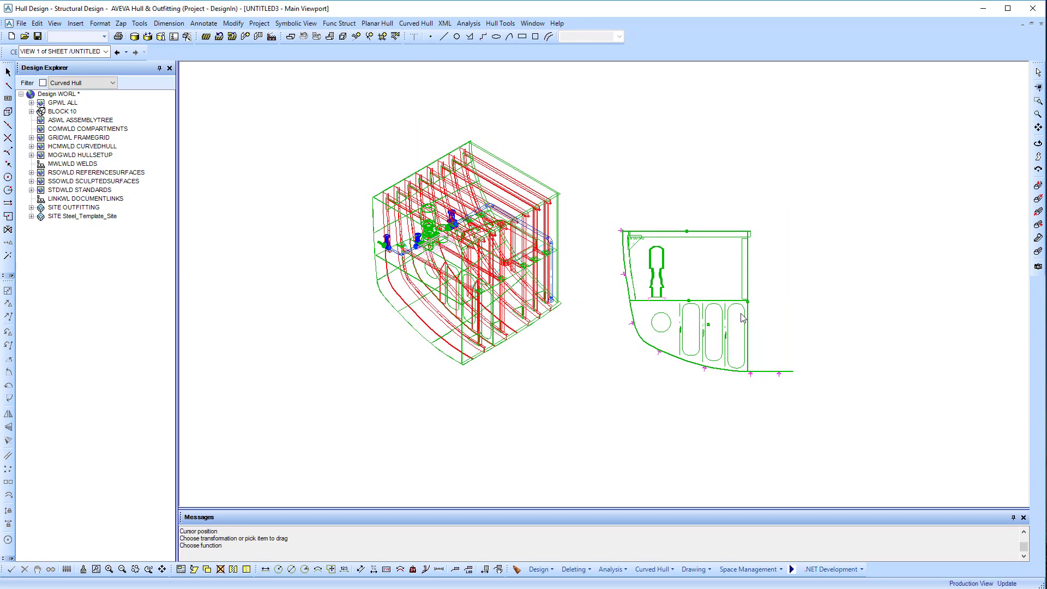
Start a new drawing without saving and open the TONY_DEMO drawing.
{"action": "left_click", "coordinate": [21, 23]}
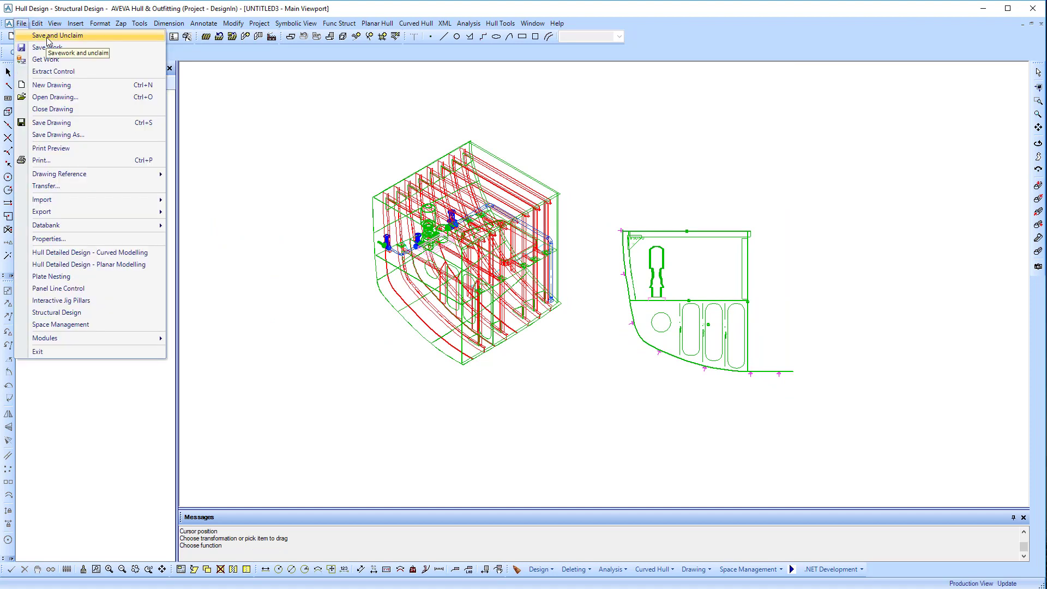
{"action": "mouse_move", "coordinate": [54, 23]}
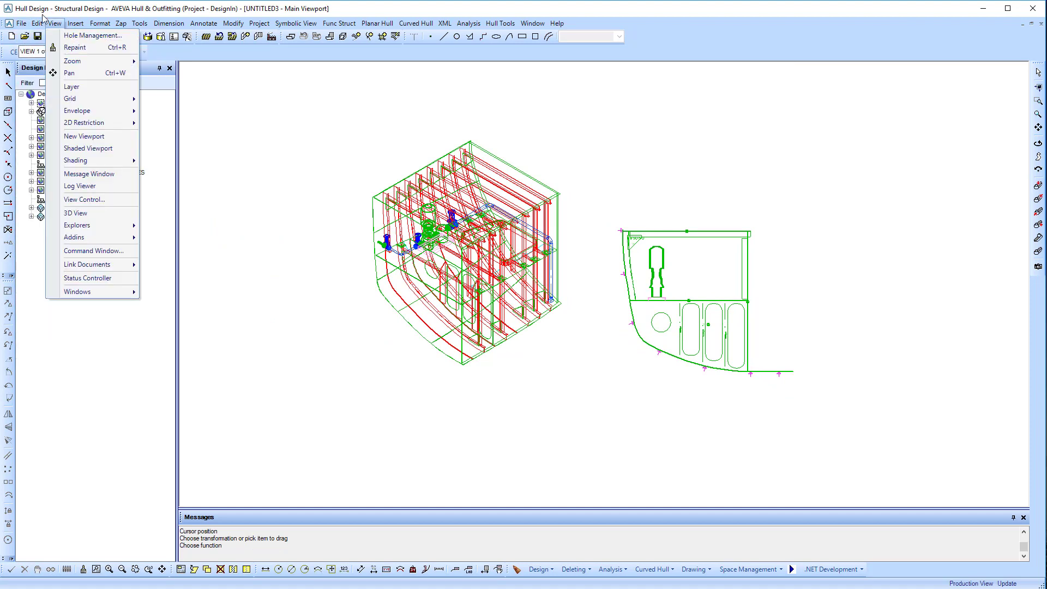
{"action": "left_click", "coordinate": [348, 499]}
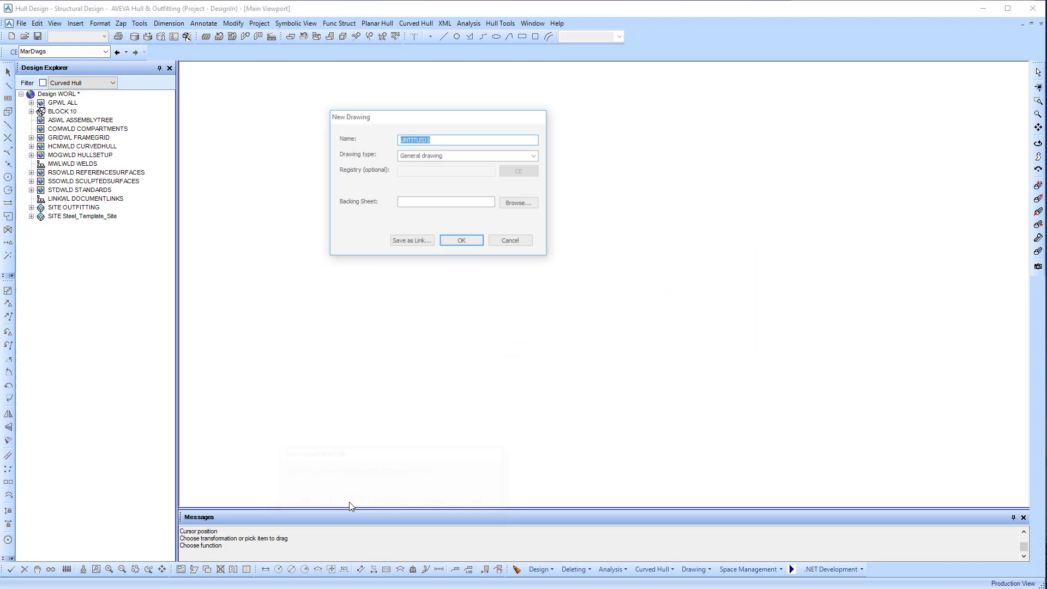
{"action": "left_click", "coordinate": [465, 241]}
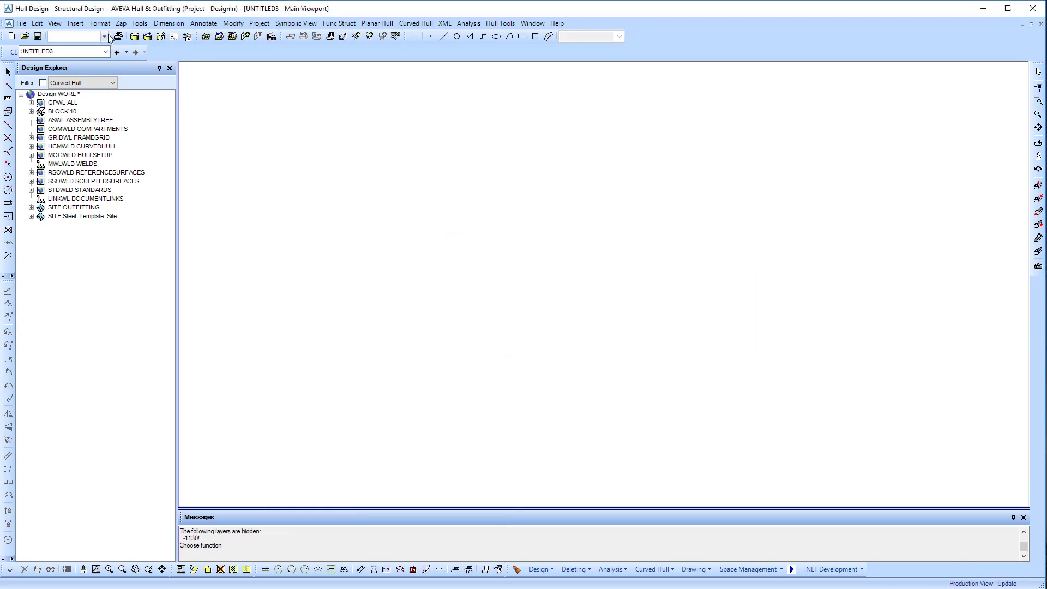
{"action": "left_click", "coordinate": [89, 50]}
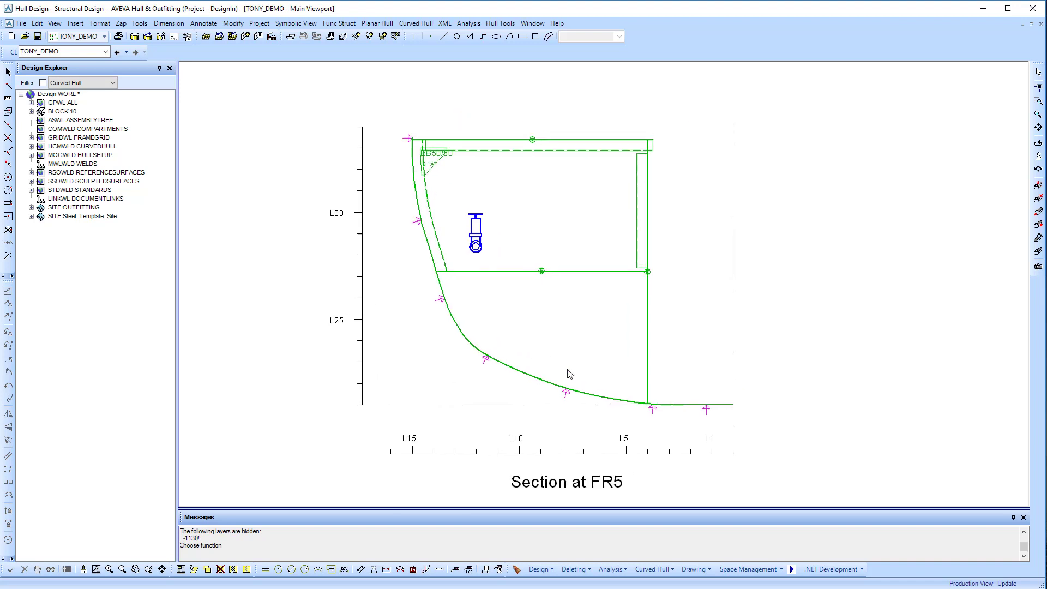
{"action": "left_click", "coordinate": [533, 23]}
Remove bulkhead panel 10-LBHD of BLOCK 10 from the 3D view and look inside the block.
{"action": "left_click", "coordinate": [557, 109]}
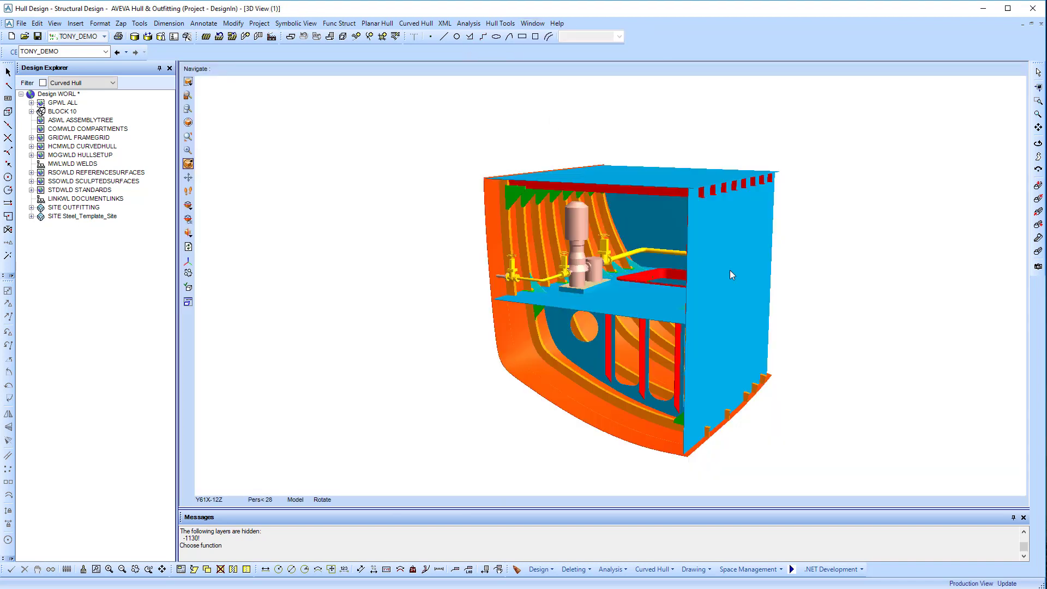
{"action": "middle_click_drag", "start_coordinate": [732, 276], "coordinate": [696, 288]}
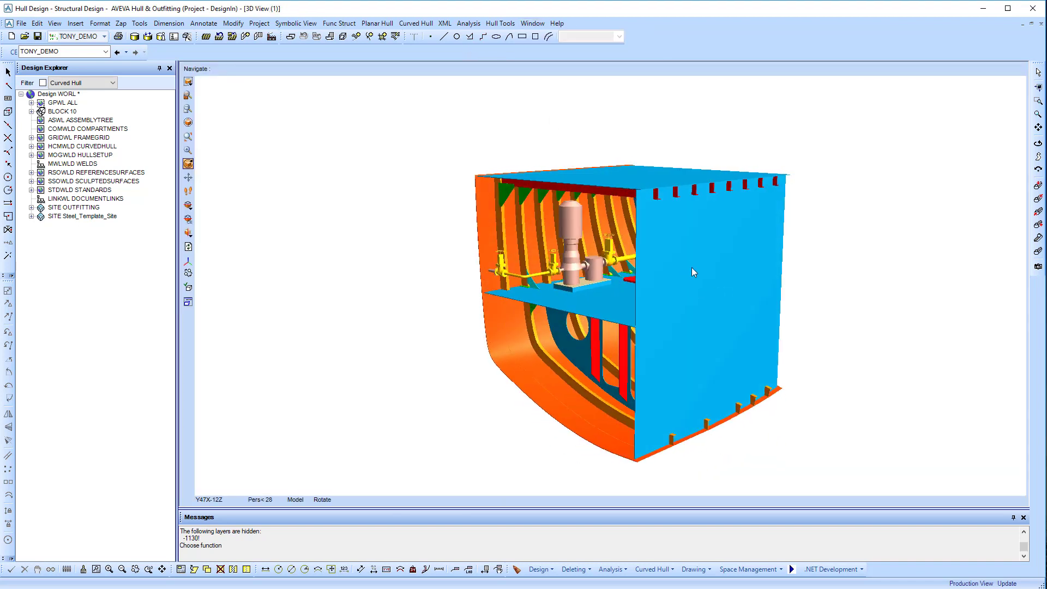
{"action": "right_click", "coordinate": [694, 272]}
{"action": "left_click", "coordinate": [72, 113]}
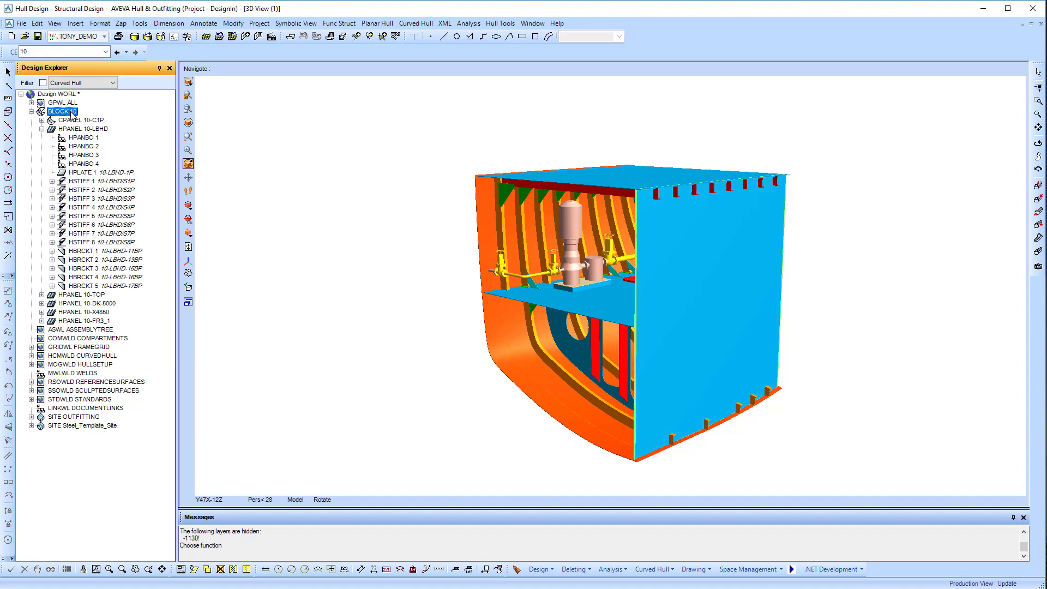
{"action": "left_click", "coordinate": [93, 130]}
{"action": "right_click", "coordinate": [93, 131]}
{"action": "mouse_move", "coordinate": [126, 139]}
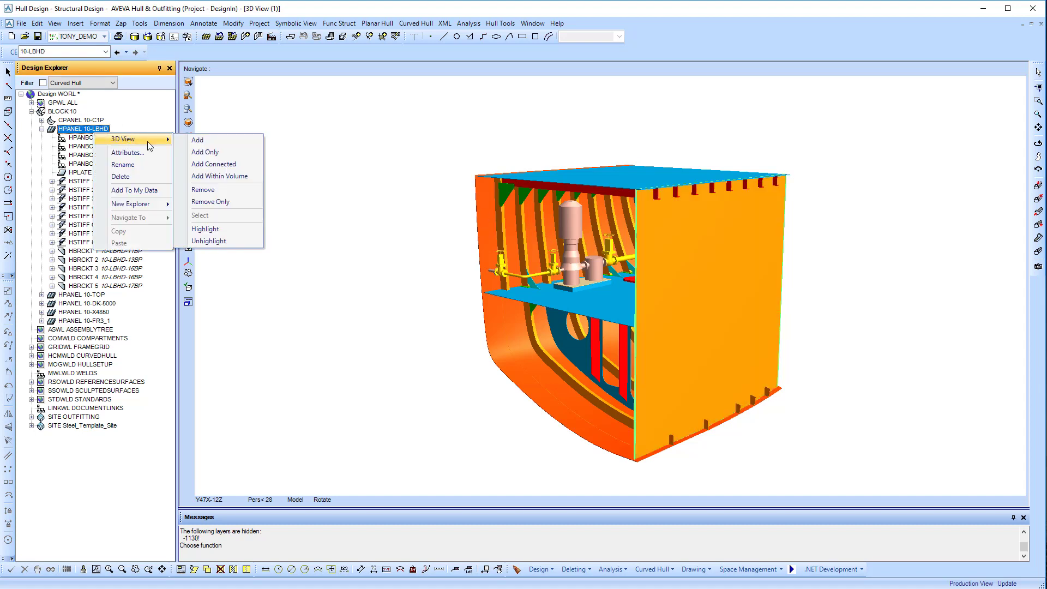
{"action": "left_click", "coordinate": [218, 190]}
{"action": "middle_click_drag", "start_coordinate": [606, 294], "coordinate": [648, 359]}
{"action": "middle_click_drag", "start_coordinate": [523, 379], "coordinate": [549, 352]}
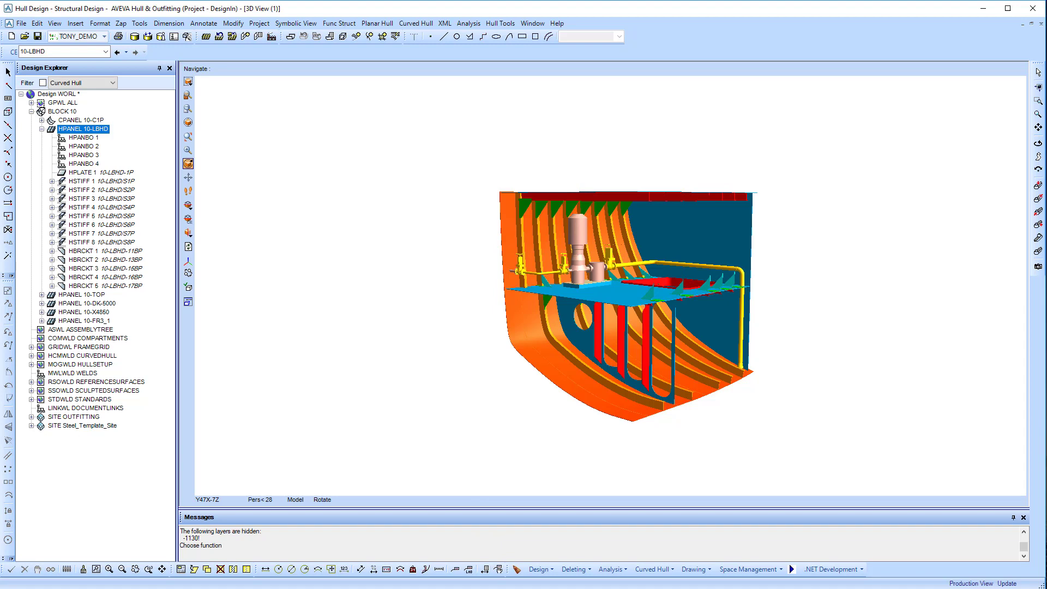
{"action": "left_click", "coordinate": [532, 24]}
Create a new planar panel at FR5 in block 10, auto-named 10-FR5_1.
{"action": "left_click", "coordinate": [555, 122]}
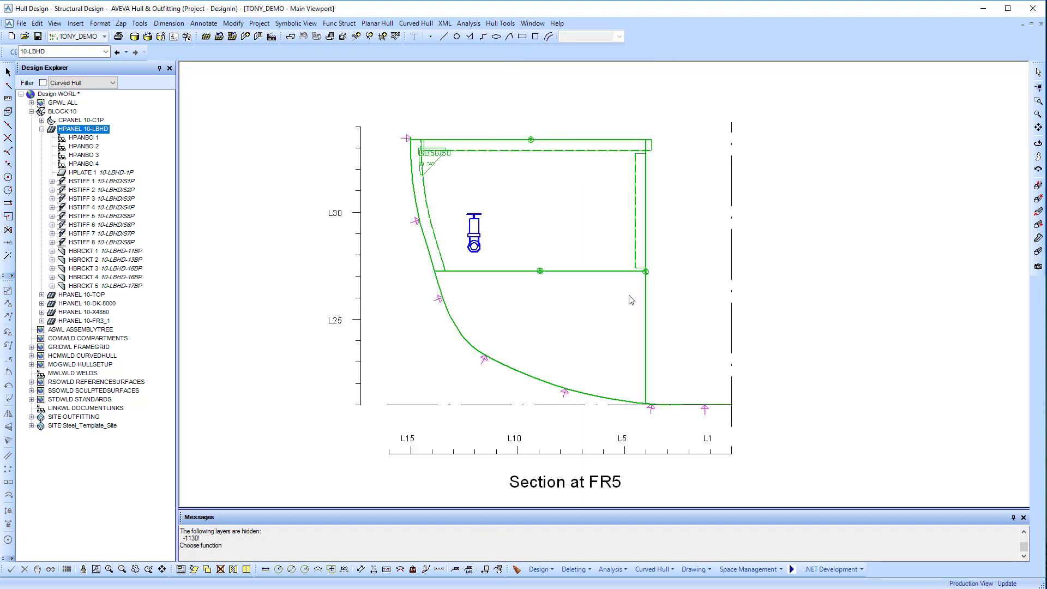
{"action": "left_click", "coordinate": [377, 23]}
{"action": "mouse_move", "coordinate": [381, 36]}
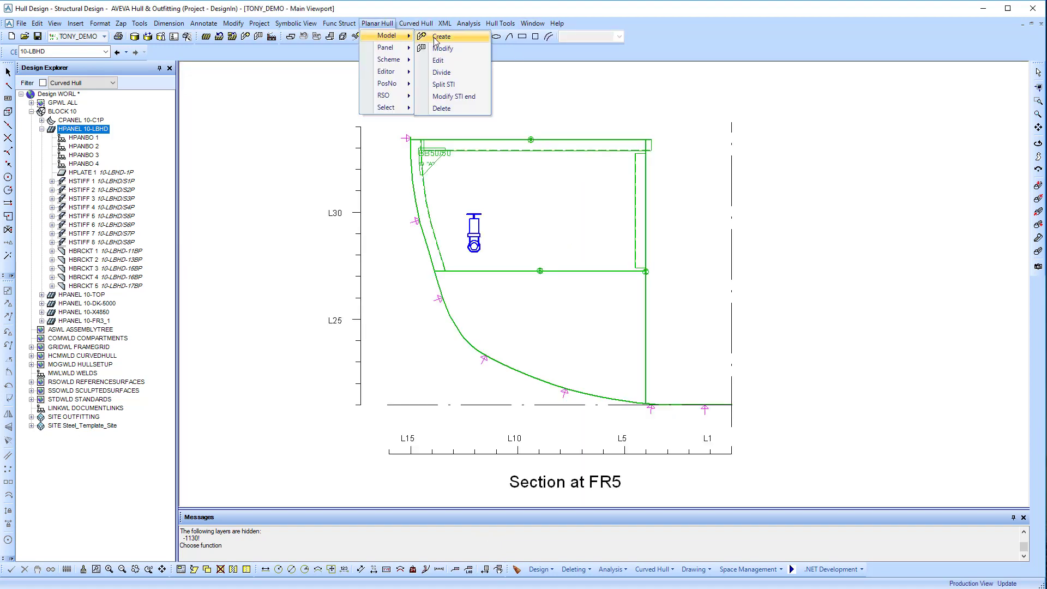
{"action": "left_click", "coordinate": [442, 37]}
{"action": "left_click", "coordinate": [11, 568]}
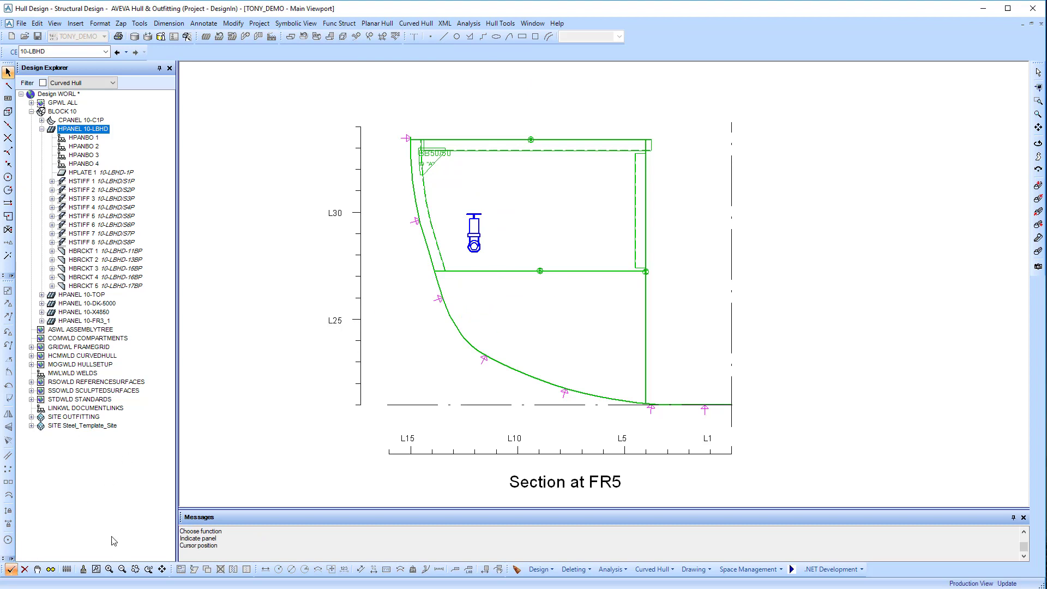
{"action": "left_click", "coordinate": [534, 271]}
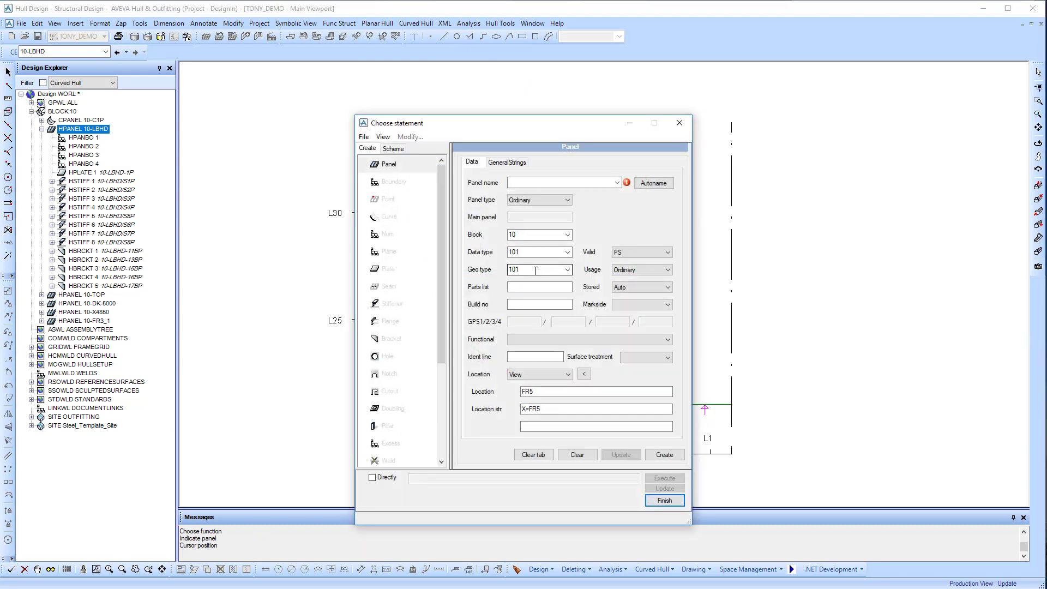
{"action": "left_click", "coordinate": [664, 185]}
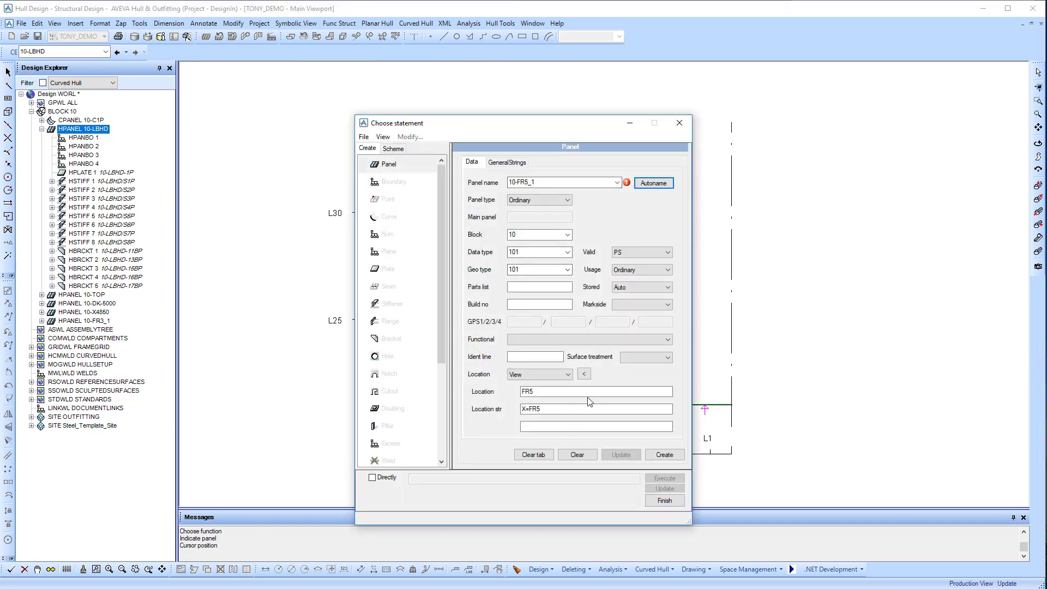
{"action": "left_click", "coordinate": [670, 456]}
Limit panel 10-FR5_1 by the HULL surface, the LBHD bulkhead and deck 10-DK-5000.
{"action": "left_click", "coordinate": [600, 403]}
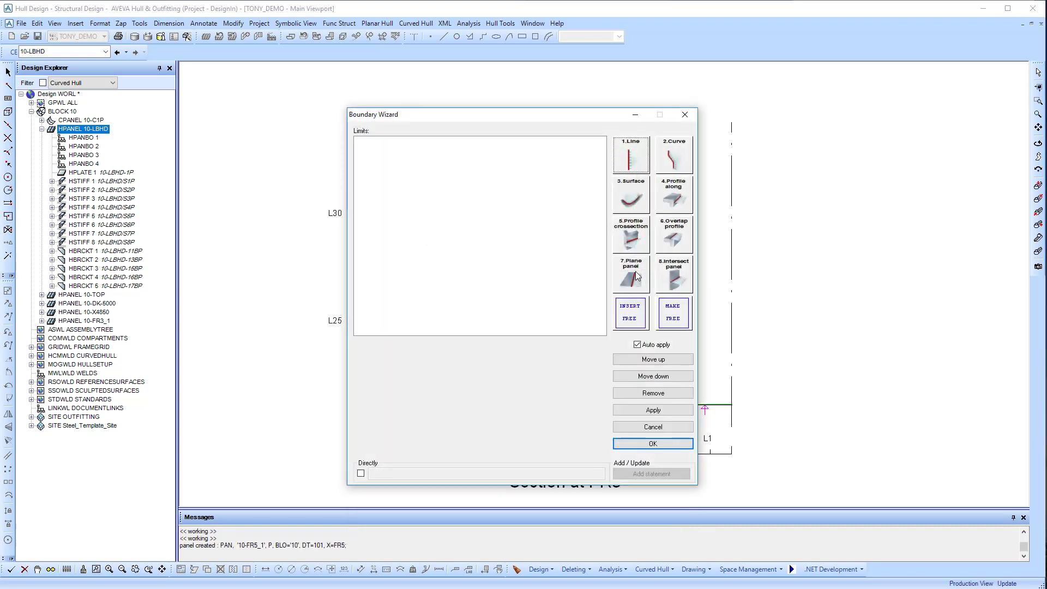
{"action": "left_click", "coordinate": [629, 202]}
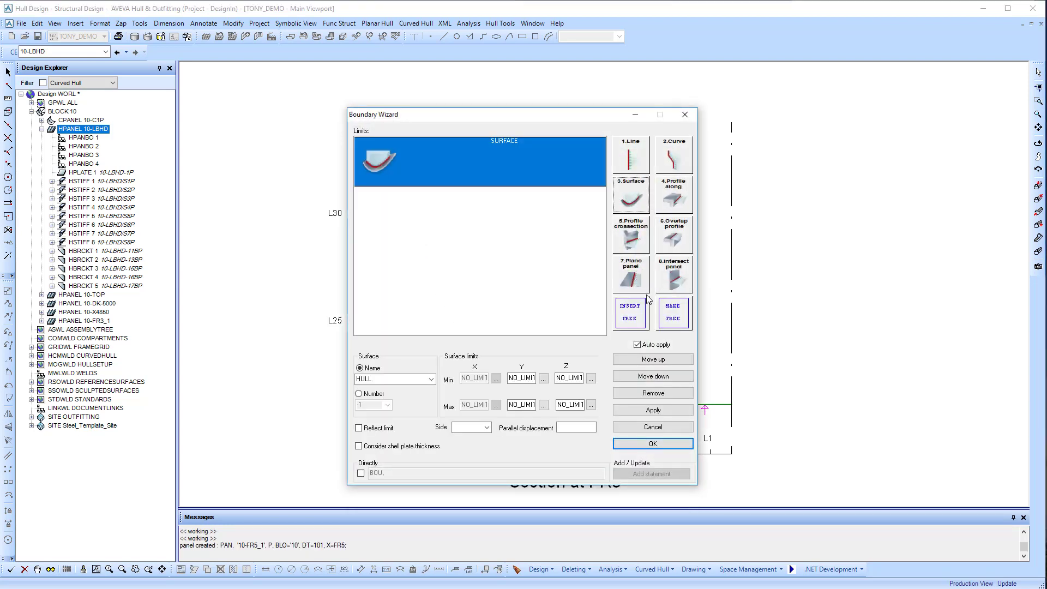
{"action": "left_click", "coordinate": [679, 277]}
{"action": "left_click", "coordinate": [561, 386]}
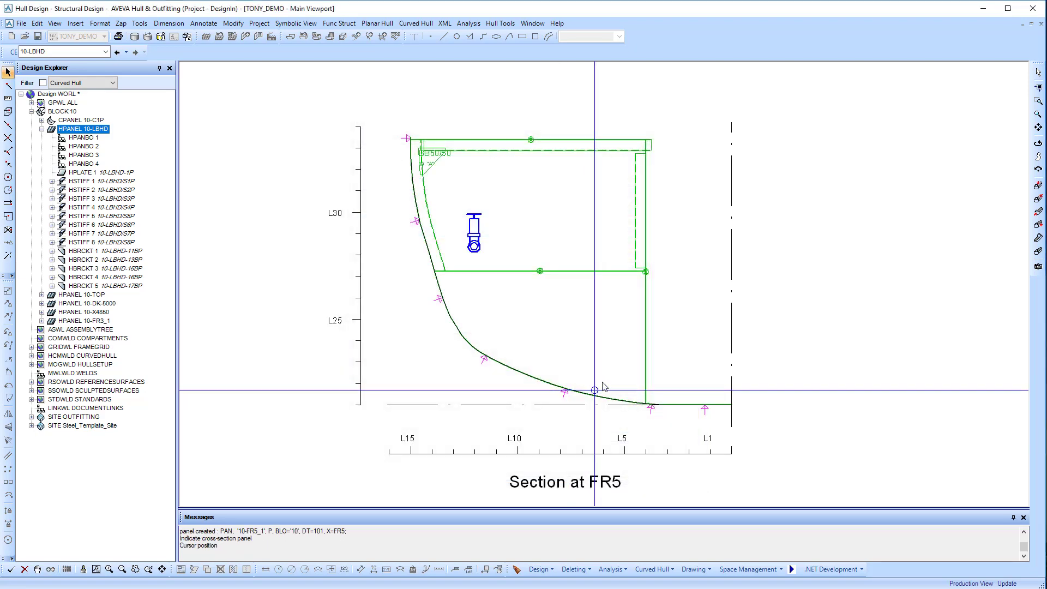
{"action": "left_click", "coordinate": [642, 341]}
{"action": "left_click", "coordinate": [675, 276]}
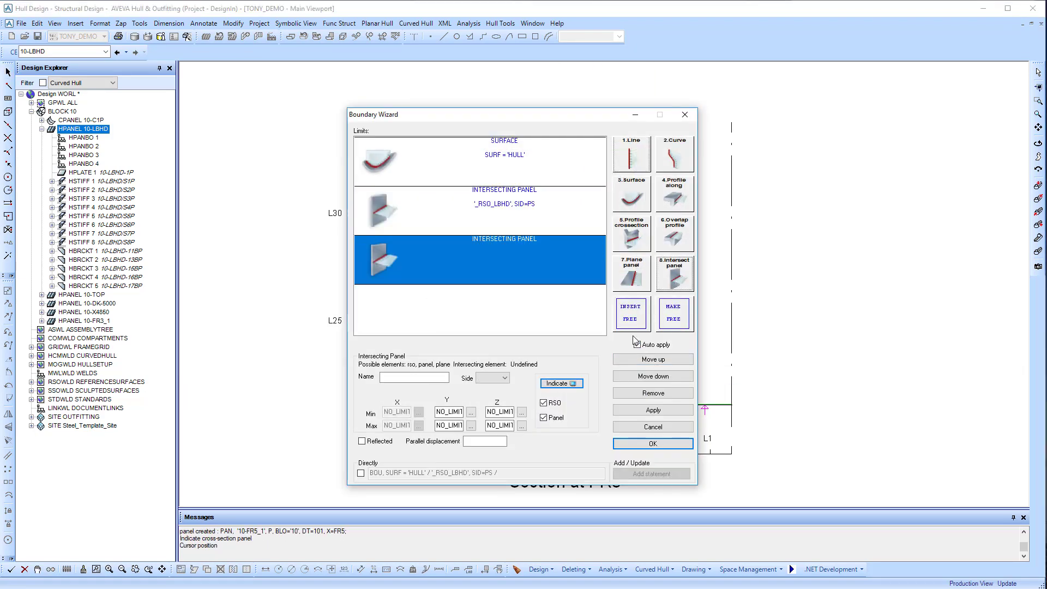
{"action": "left_click", "coordinate": [565, 385]}
{"action": "left_click", "coordinate": [473, 246]}
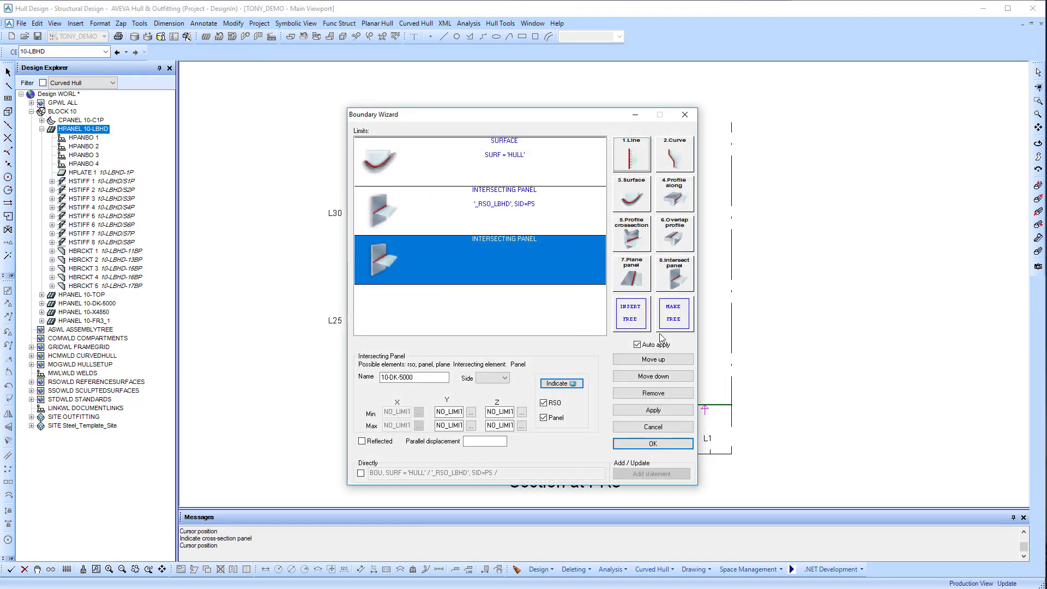
{"action": "left_click", "coordinate": [653, 443]}
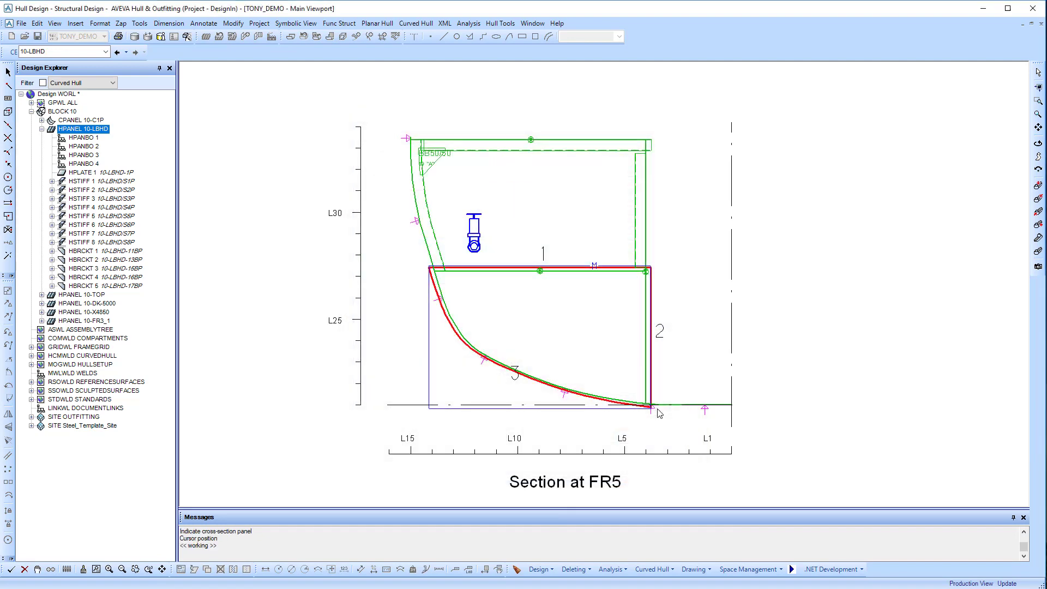
Create an A36 quality plate of material 10 on panel 10-FR5_1.
{"action": "left_click_drag", "start_coordinate": [493, 131], "coordinate": [791, 102]}
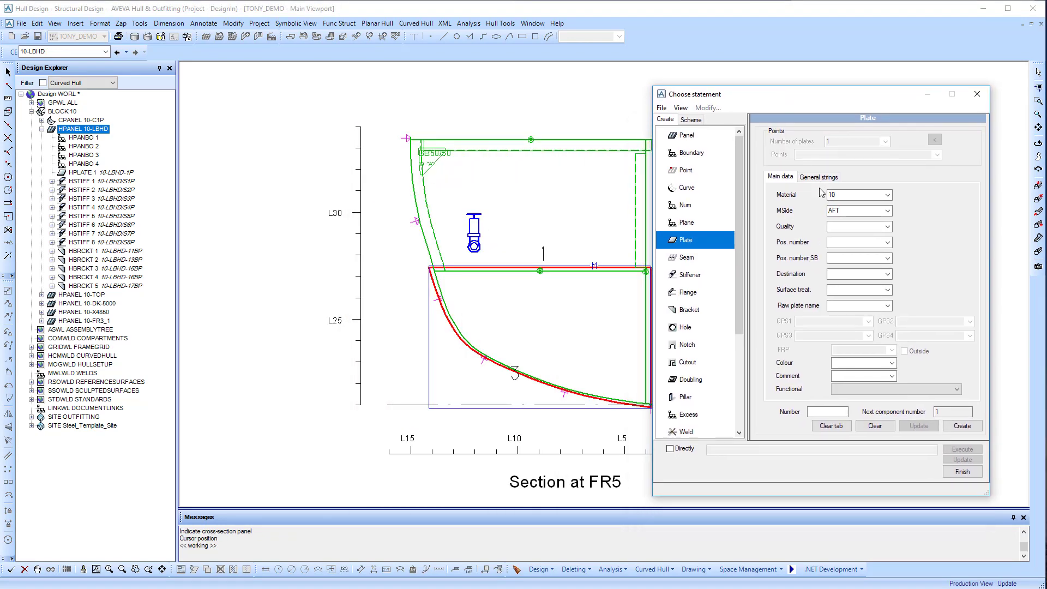
{"action": "left_click", "coordinate": [887, 225]}
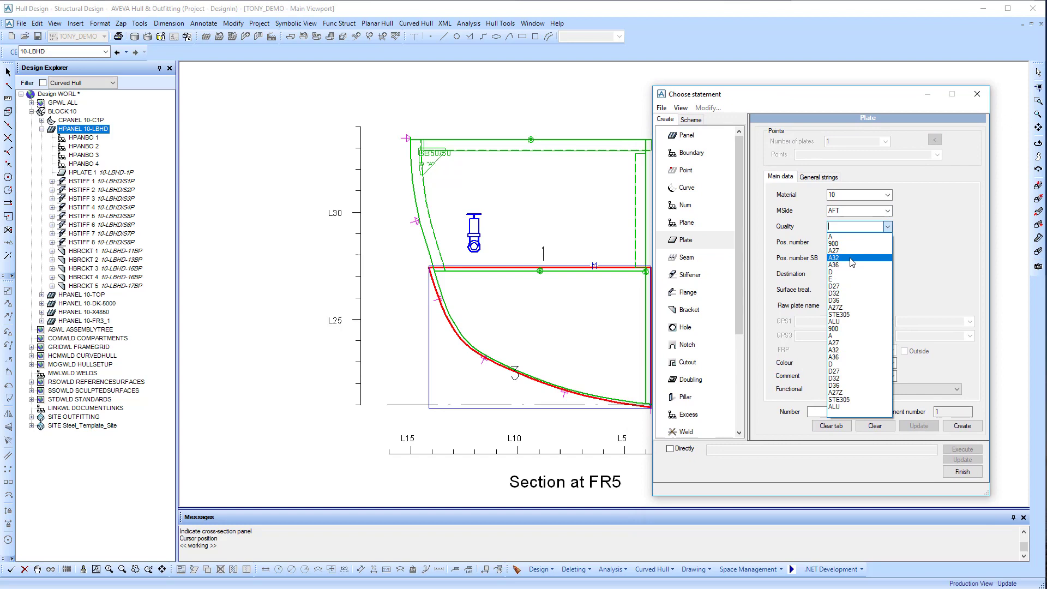
{"action": "left_click", "coordinate": [845, 271]}
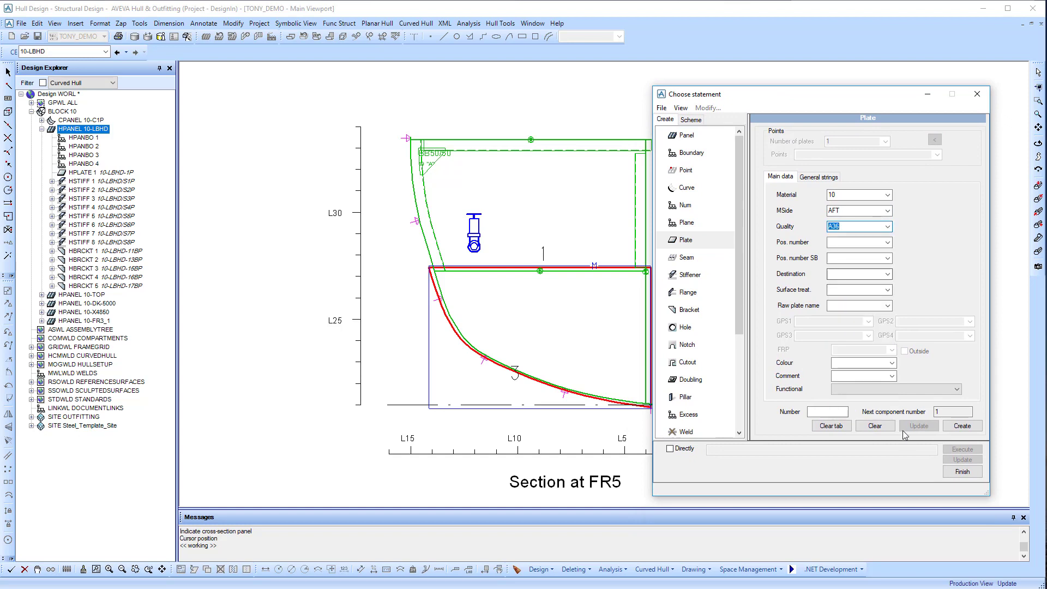
{"action": "left_click", "coordinate": [961, 427]}
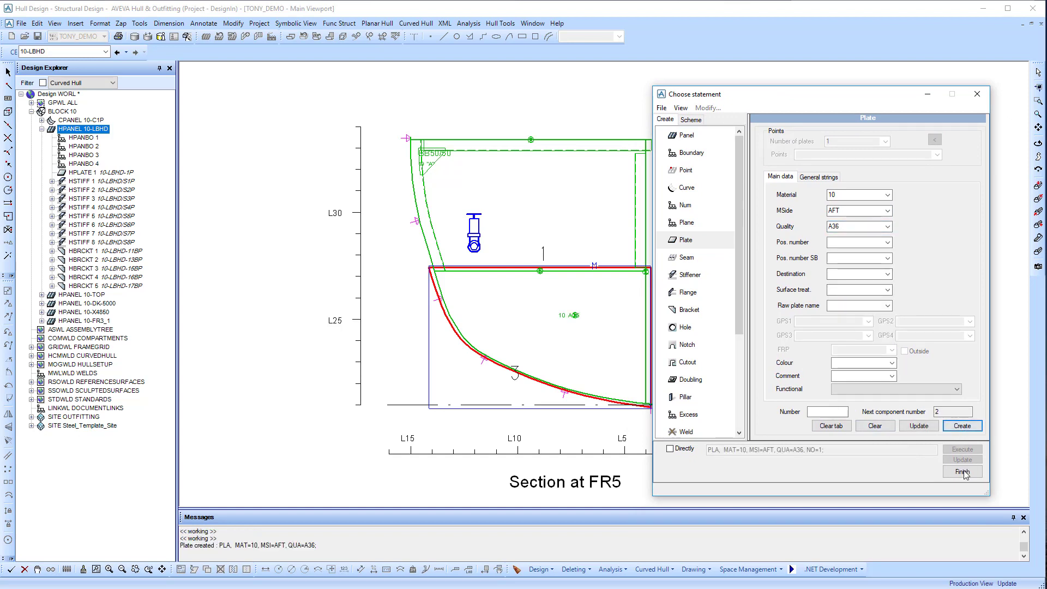
Choose the 10,200*12 flat bar as the stiffener profile.
{"action": "left_click", "coordinate": [695, 278]}
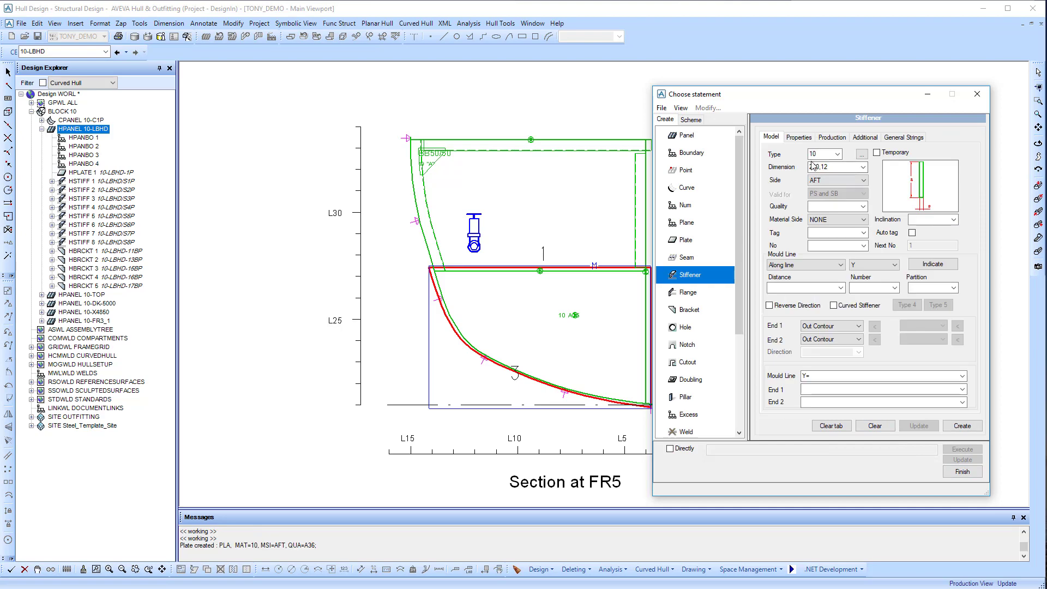
{"action": "left_click", "coordinate": [861, 154]}
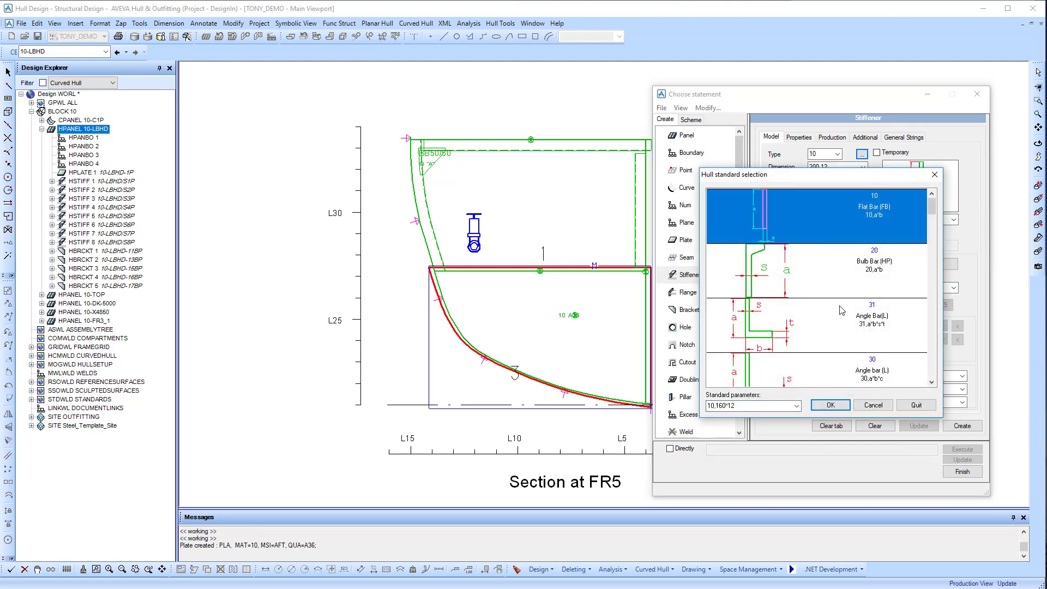
{"action": "left_click", "coordinate": [797, 406]}
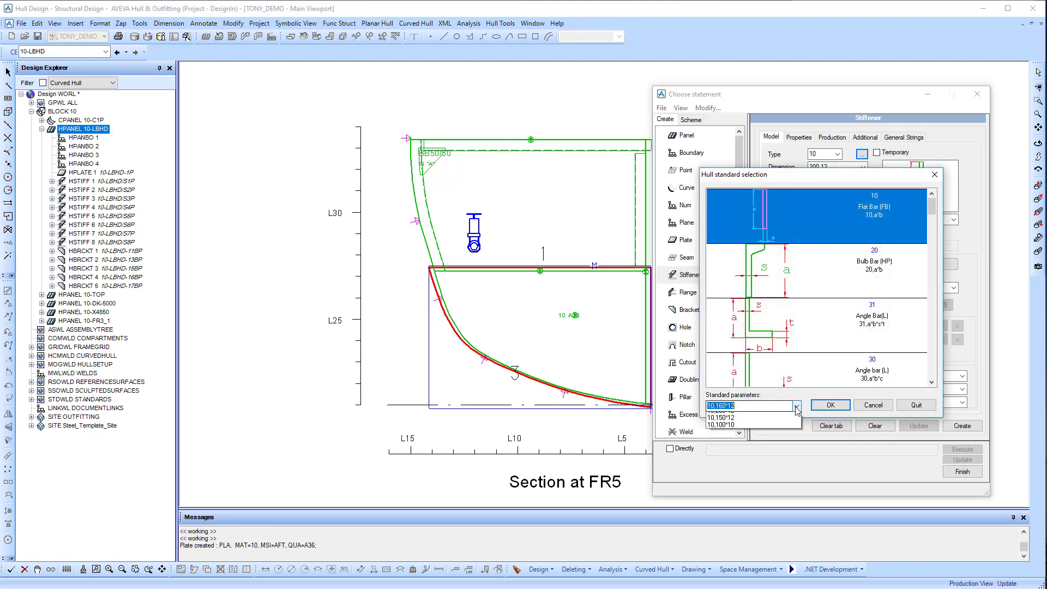
{"action": "left_click", "coordinate": [746, 423]}
{"action": "left_click", "coordinate": [825, 407]}
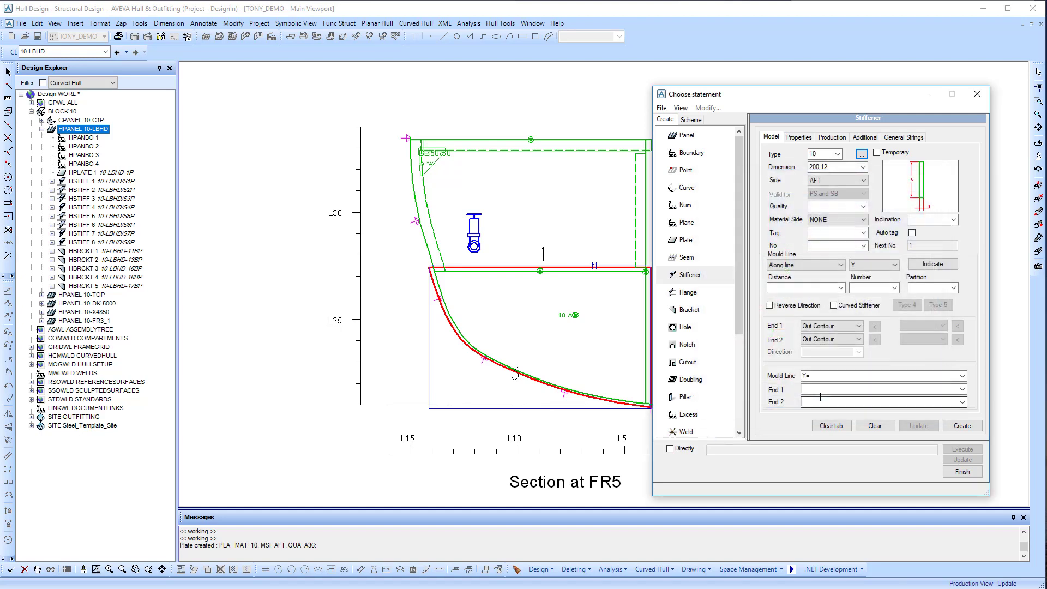
Place six vertical stiffeners between L5 and L10 and create them.
{"action": "left_click", "coordinate": [933, 264]}
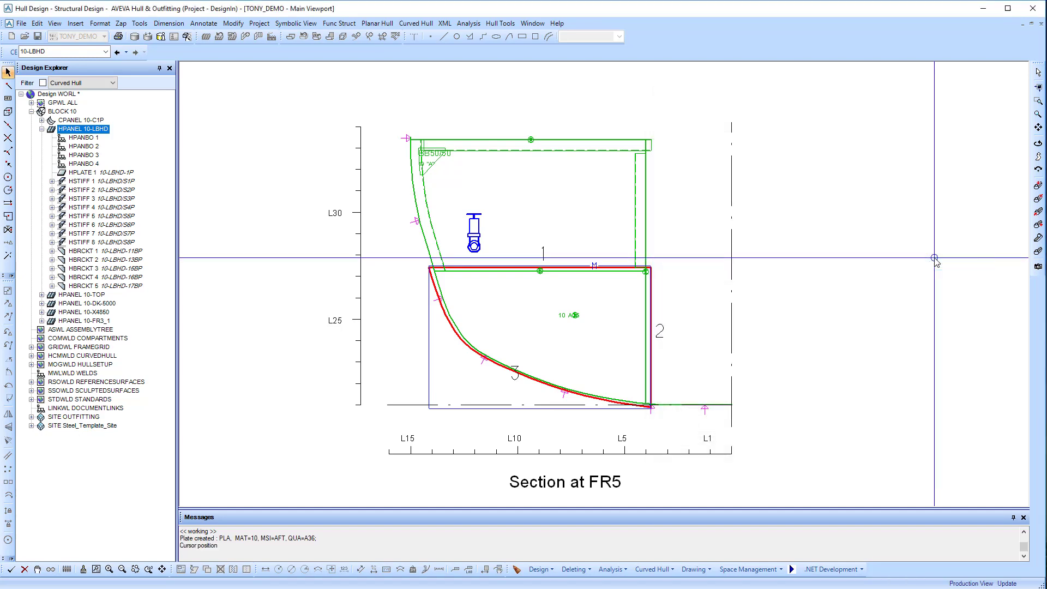
{"action": "left_click", "coordinate": [9, 86]}
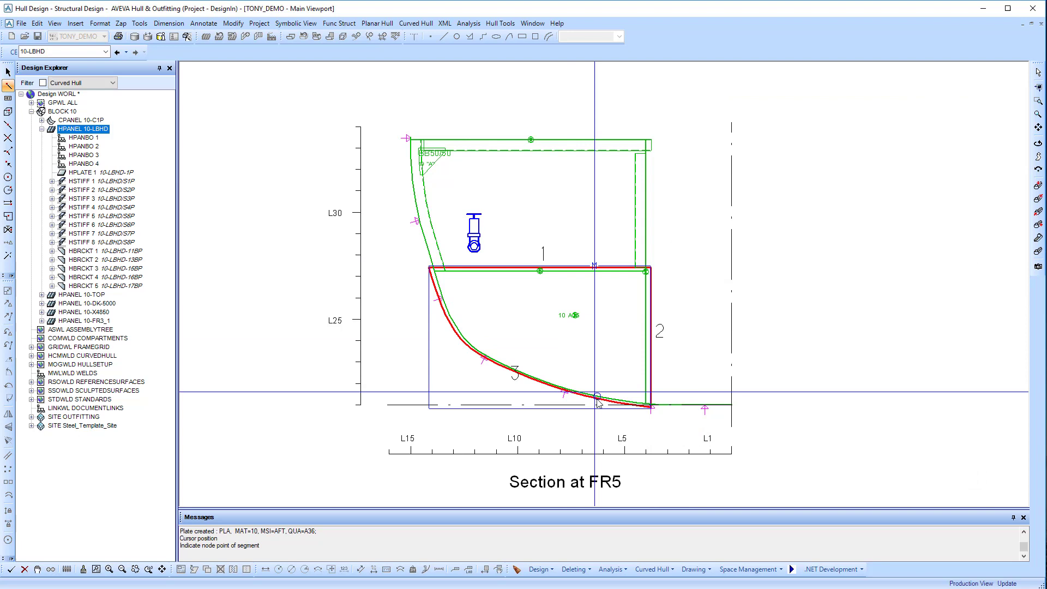
{"action": "left_click", "coordinate": [625, 447]}
{"action": "left_click", "coordinate": [603, 449]}
{"action": "left_click", "coordinate": [582, 449]}
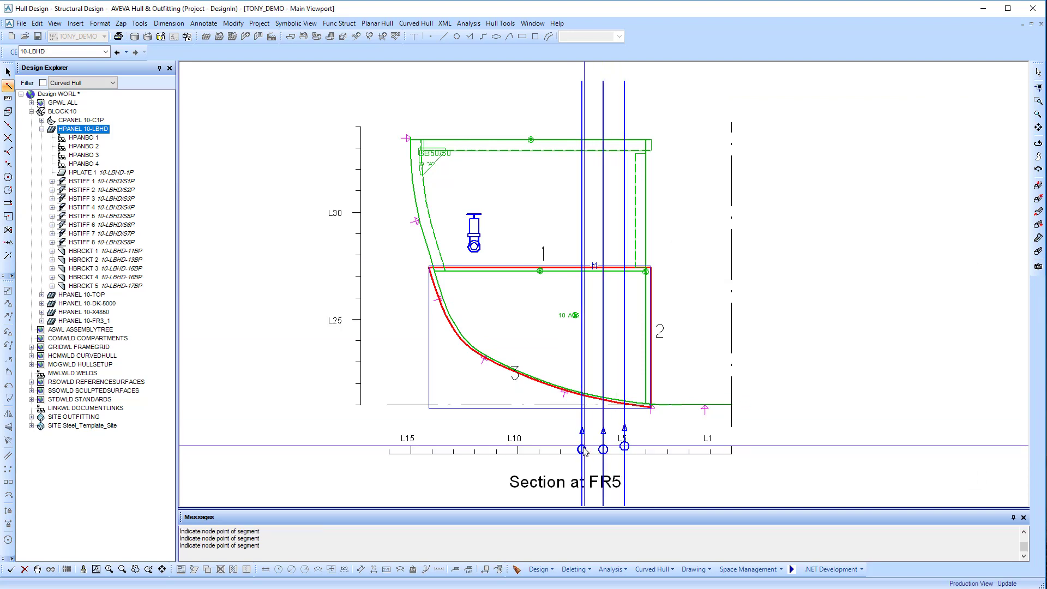
{"action": "left_click", "coordinate": [561, 449]}
{"action": "left_click", "coordinate": [538, 448]}
{"action": "left_click", "coordinate": [517, 446]}
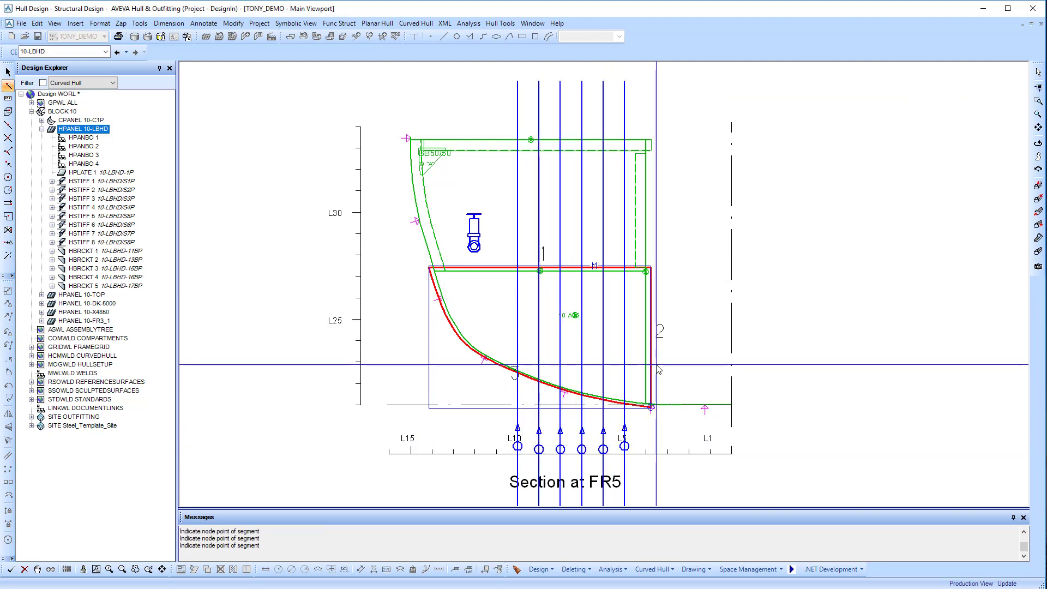
{"action": "key", "text": "Return"}
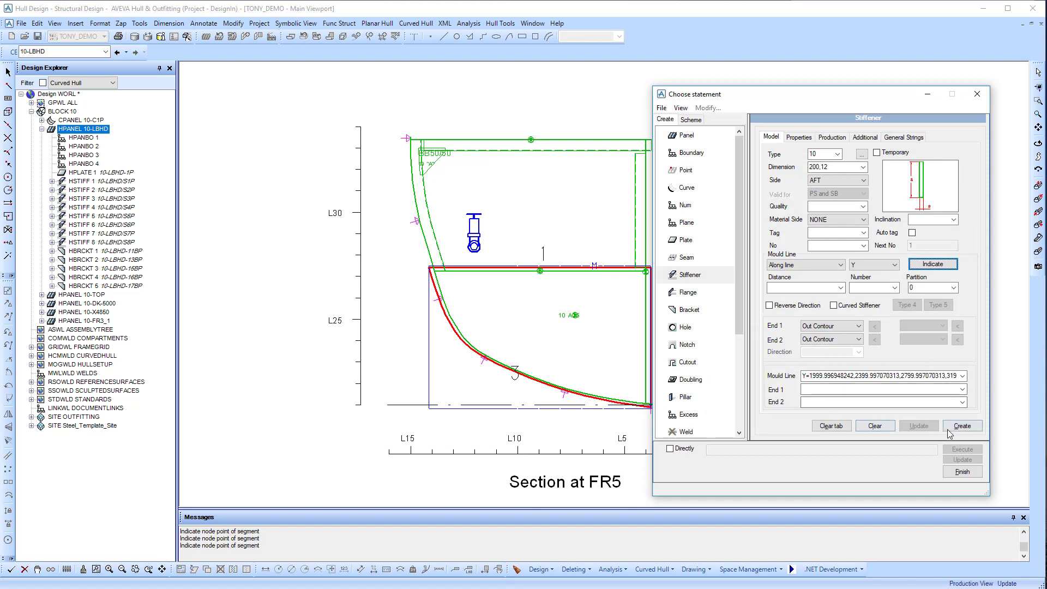
{"action": "left_click", "coordinate": [961, 426]}
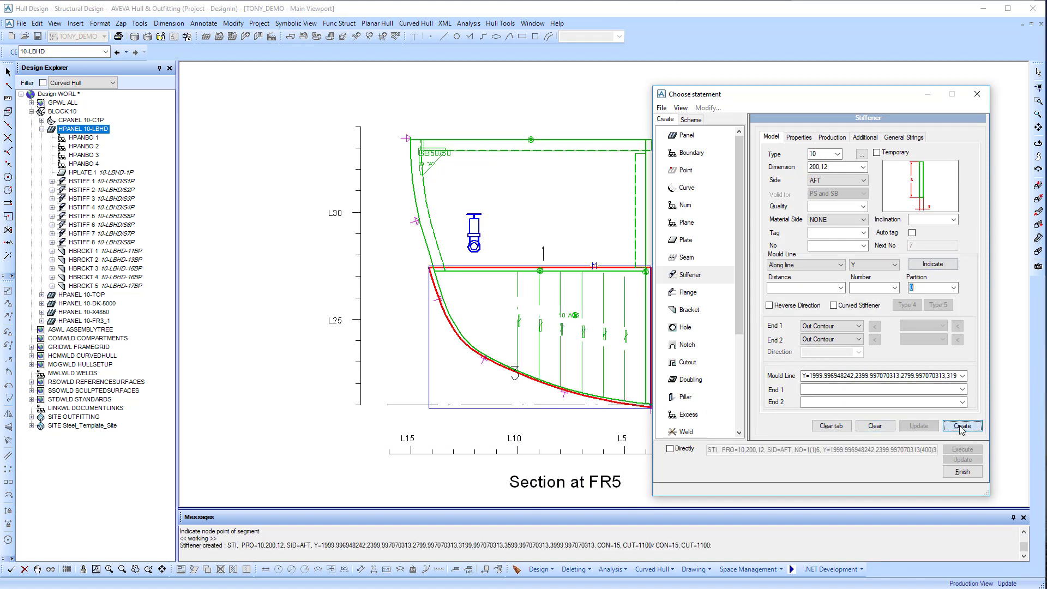
{"action": "left_click", "coordinate": [963, 472]}
Store panel 10-FR5_1 and orbit 3D View (1) to check its plate and stiffeners.
{"action": "left_click", "coordinate": [233, 40]}
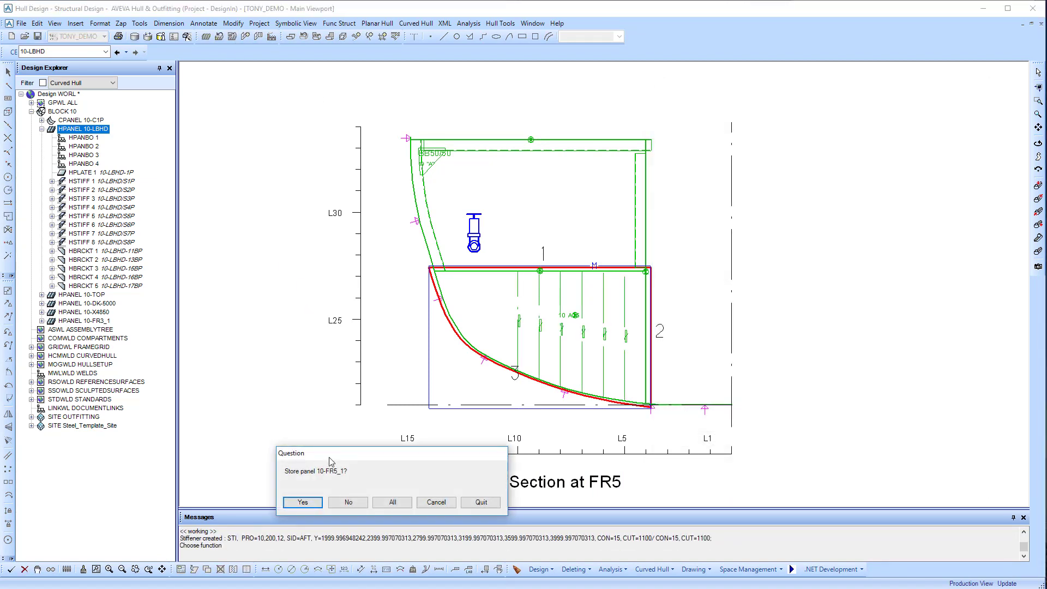
{"action": "left_click", "coordinate": [306, 500]}
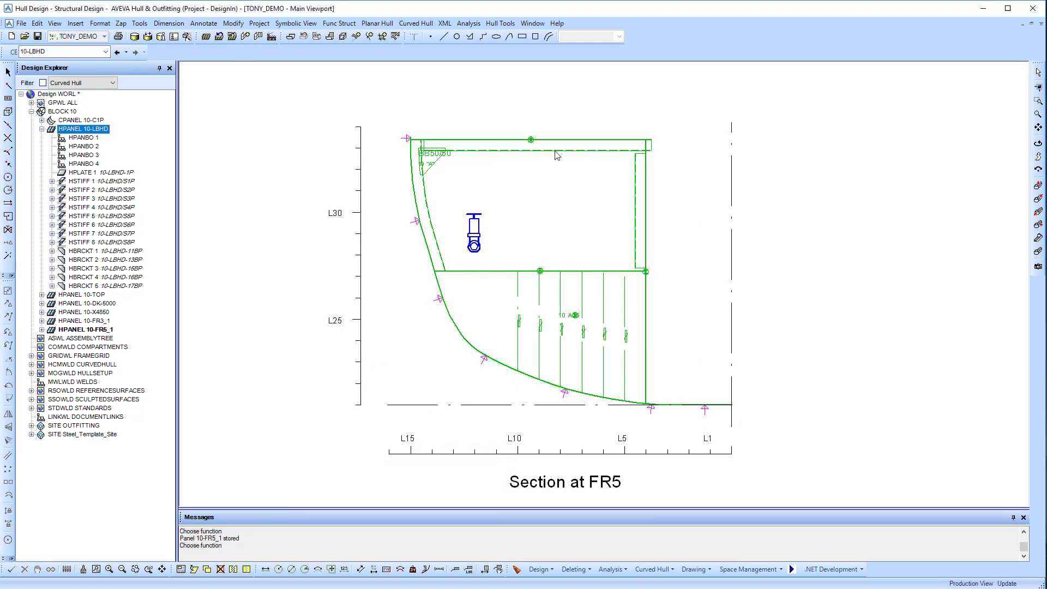
{"action": "left_click", "coordinate": [532, 24]}
{"action": "left_click", "coordinate": [560, 113]}
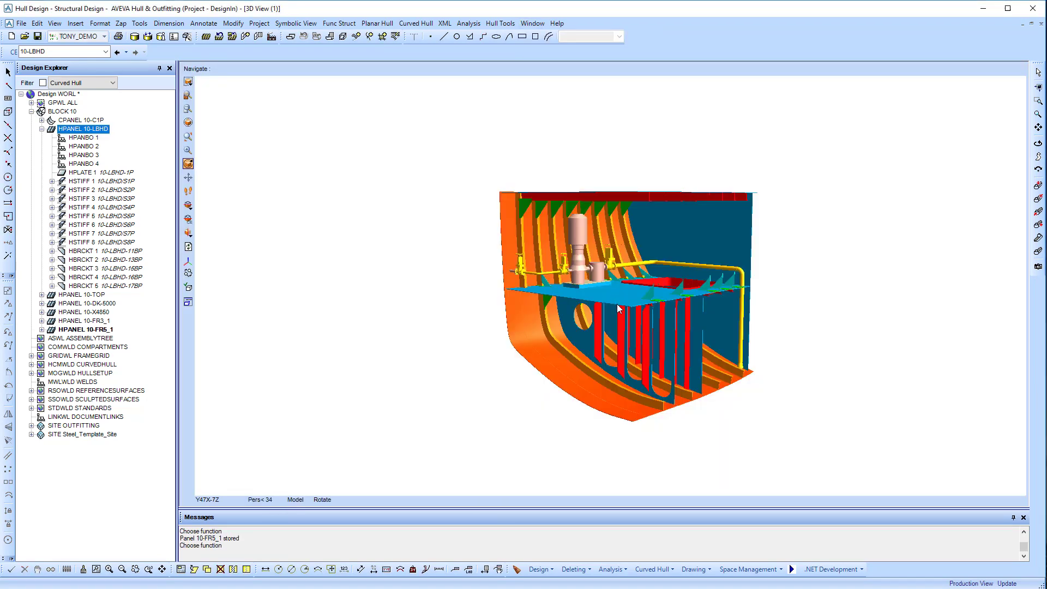
{"action": "scroll", "coordinate": [714, 357], "scroll_direction": "up", "scroll_amount": 3}
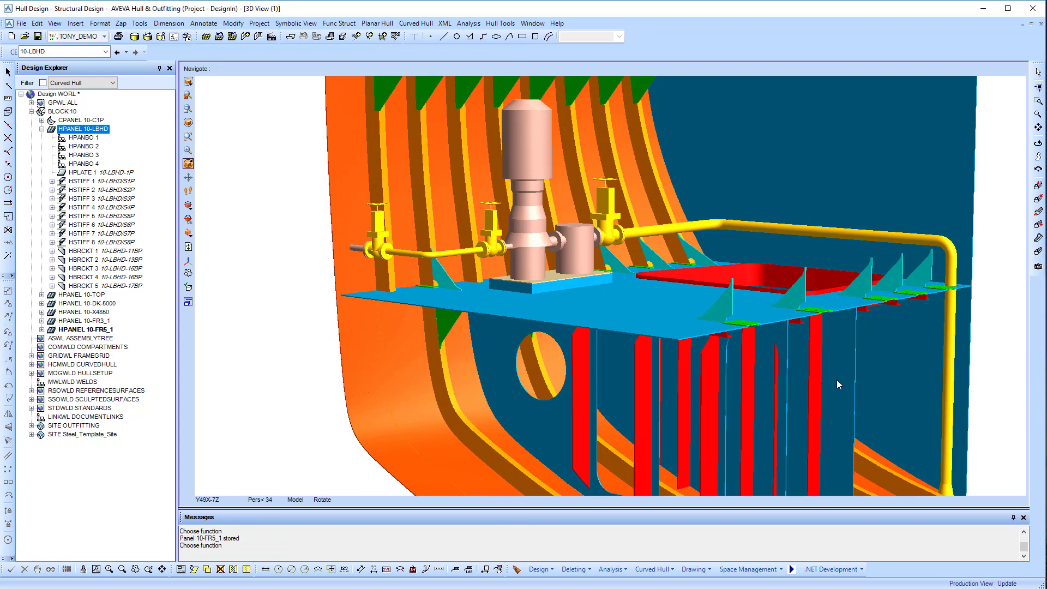
{"action": "middle_click_drag", "start_coordinate": [816, 382], "coordinate": [782, 353]}
{"action": "scroll", "coordinate": [782, 353], "scroll_direction": "down", "scroll_amount": 3}
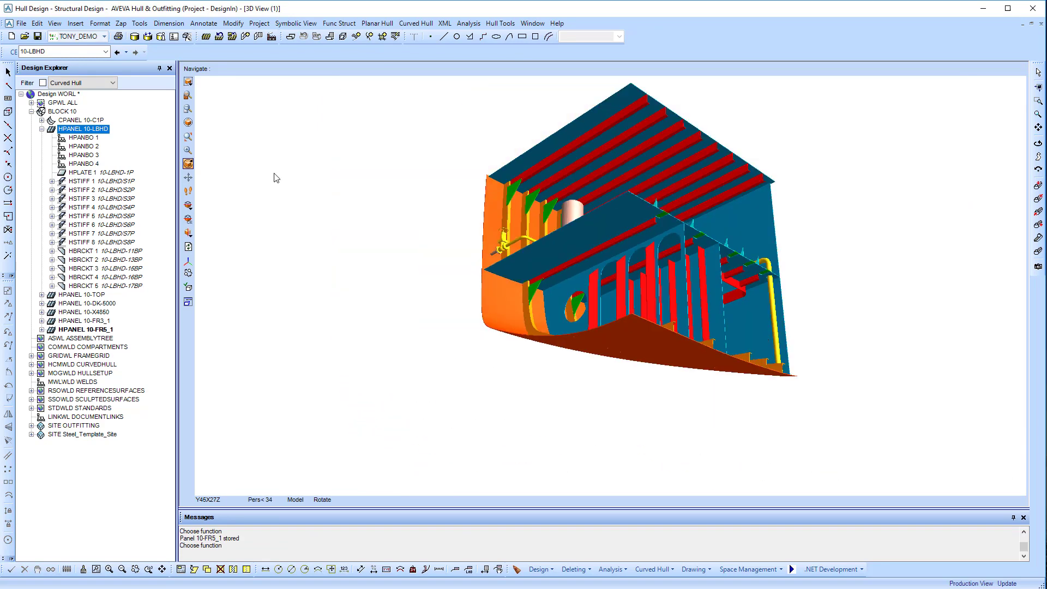
{"action": "middle_click_drag", "start_coordinate": [680, 339], "coordinate": [571, 73]}
{"action": "left_click", "coordinate": [715, 361]}
Create point 1 on panel 10-FR5_1 at DY -1000, DZ -500 from corner 1.
{"action": "left_click", "coordinate": [533, 23]}
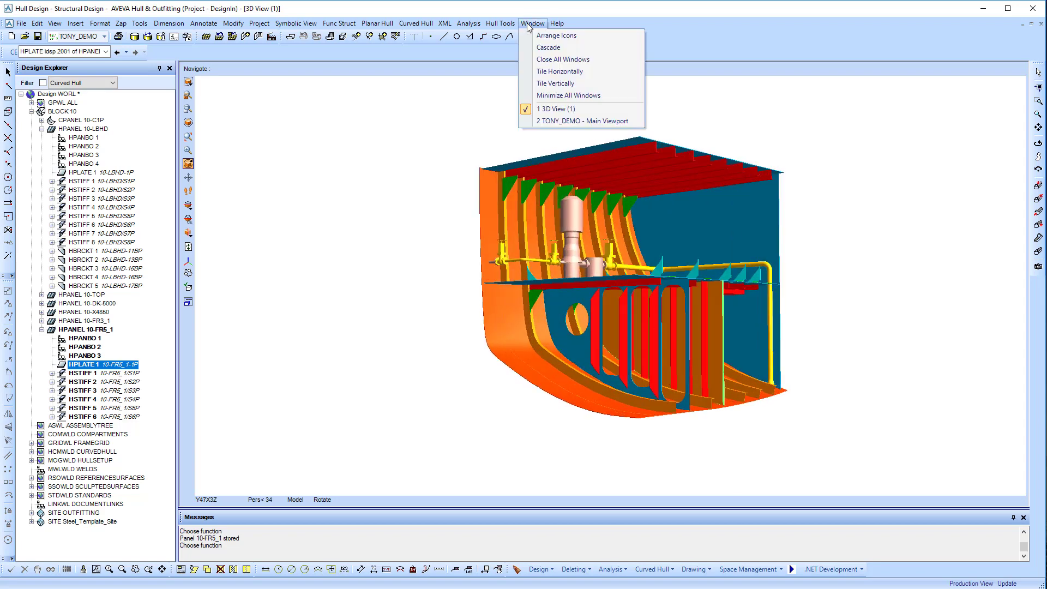
{"action": "left_click", "coordinate": [561, 121]}
{"action": "right_click", "coordinate": [489, 300]}
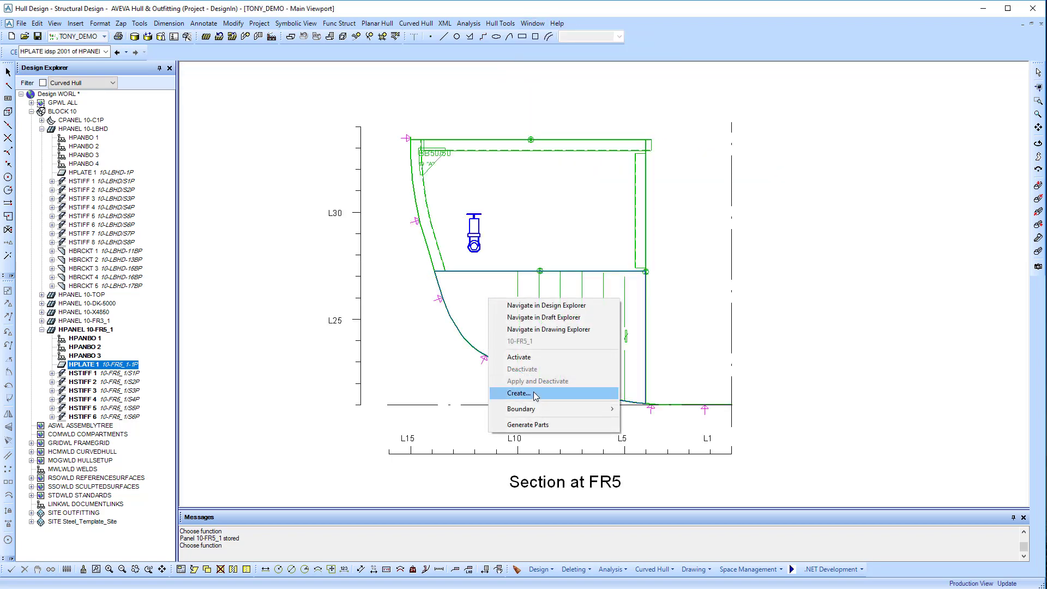
{"action": "left_click", "coordinate": [535, 395]}
{"action": "left_click", "coordinate": [678, 176]}
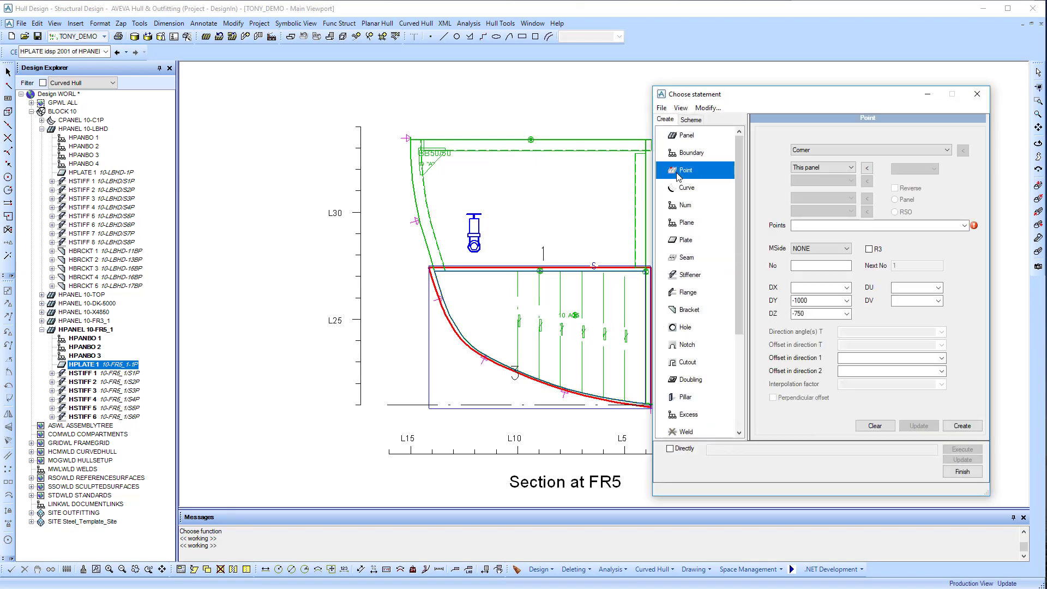
{"action": "left_click", "coordinate": [868, 168]}
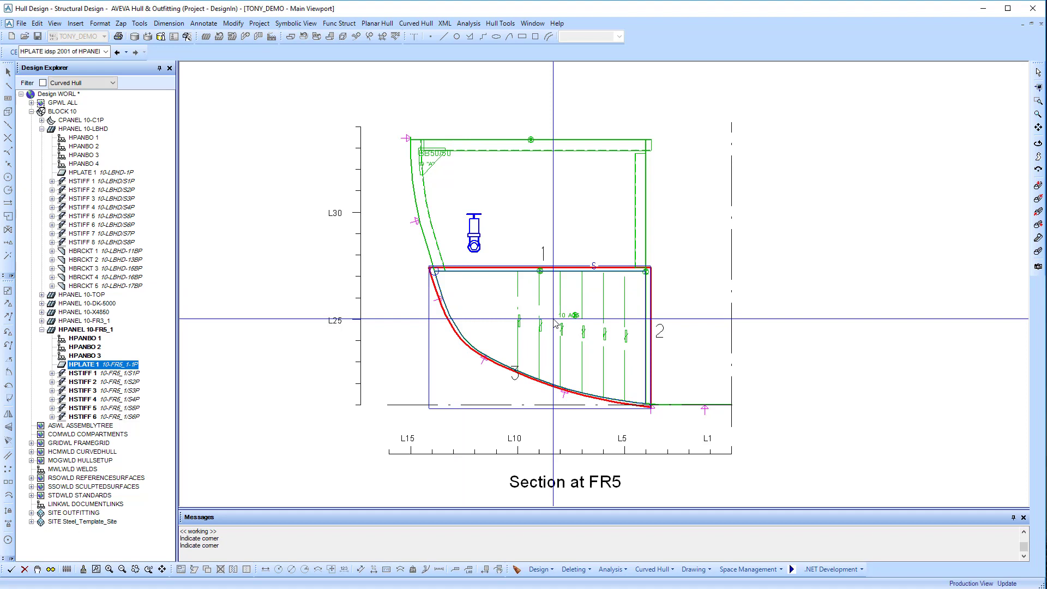
{"action": "left_click", "coordinate": [553, 317]}
{"action": "double_click", "coordinate": [797, 314]}
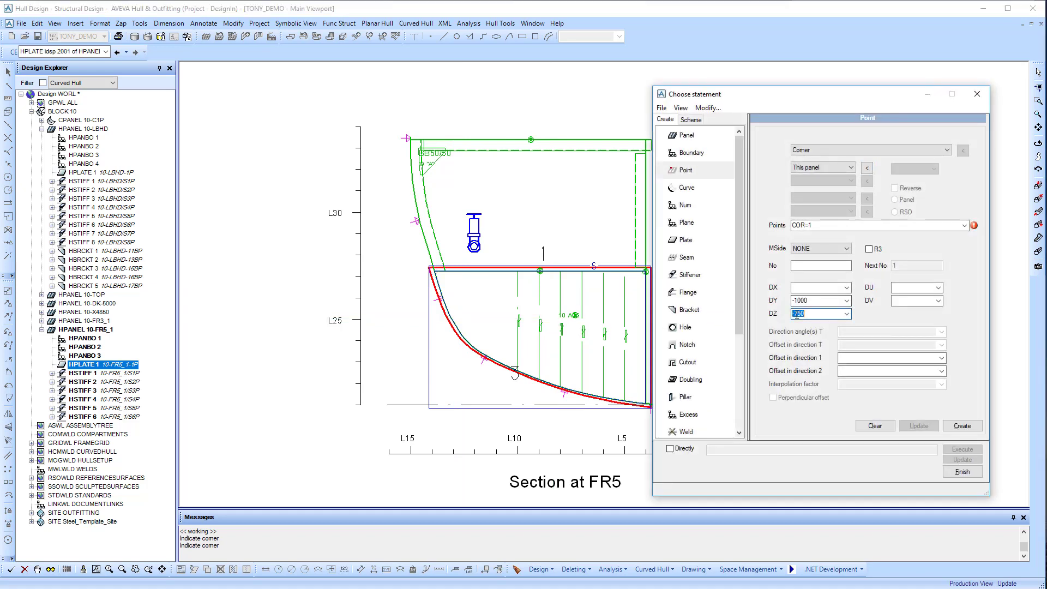
{"action": "left_click", "coordinate": [799, 313]}
{"action": "type", "text": "-500"}
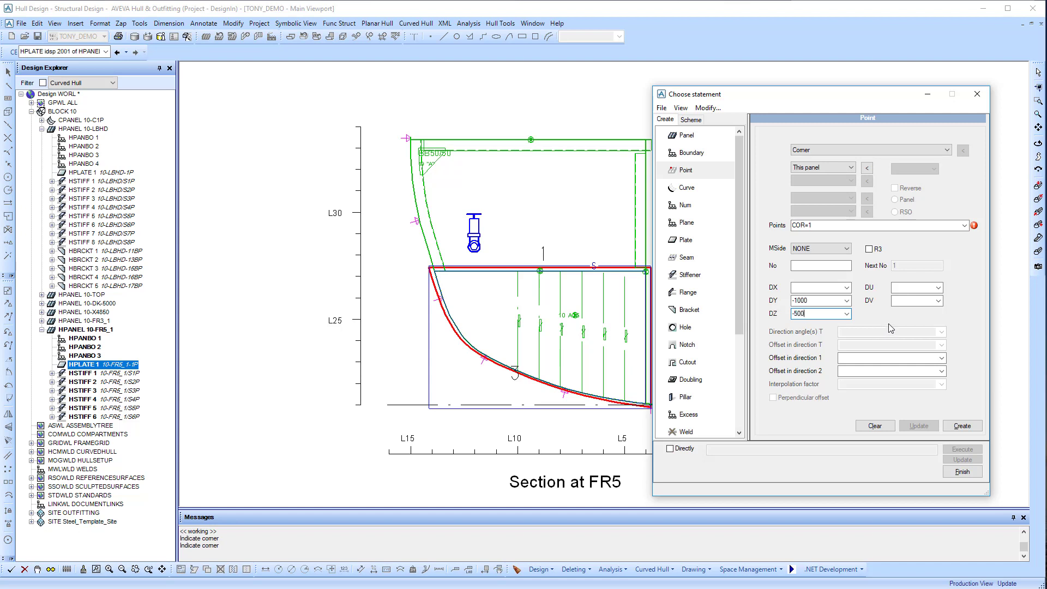
{"action": "left_click", "coordinate": [963, 427]}
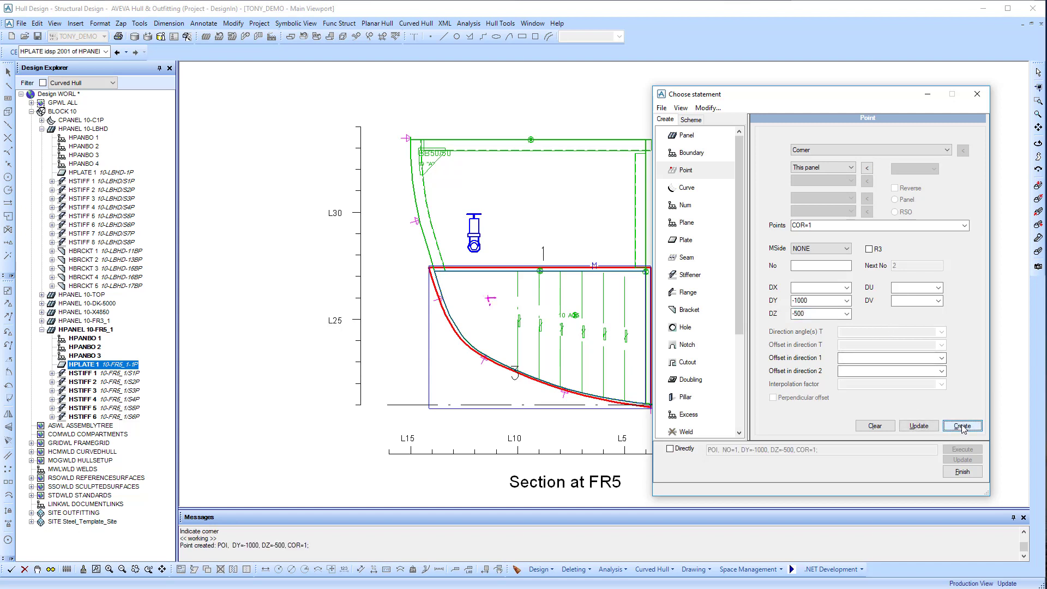
Cut a D500 centre-type hole in panel 10-FR5_1's plate at Y=P1, Z=P1.
{"action": "left_click", "coordinate": [685, 327]}
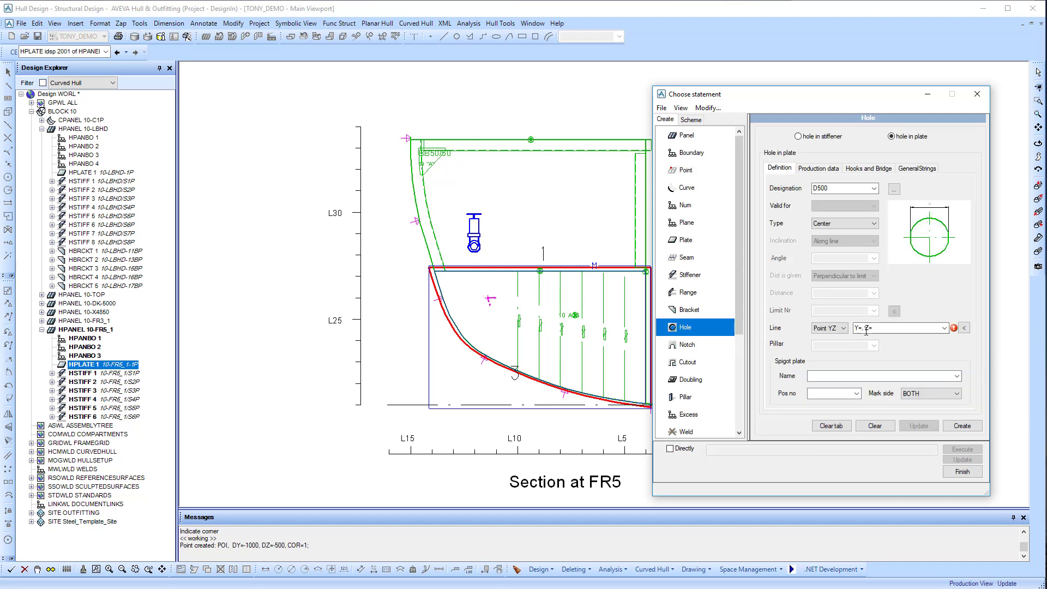
{"action": "left_click", "coordinate": [866, 329]}
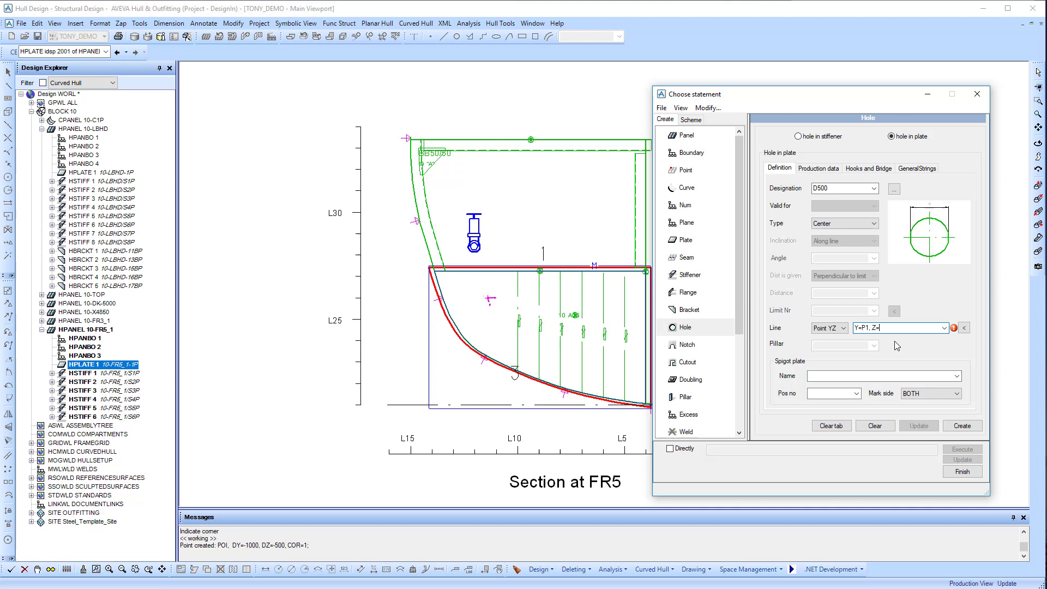
{"action": "left_click", "coordinate": [966, 430]}
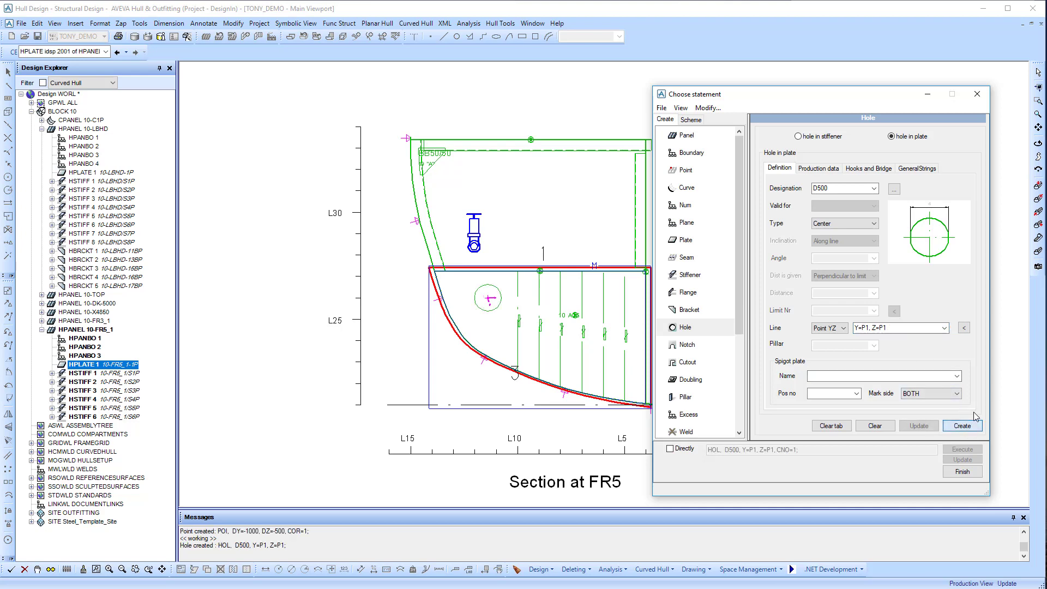
Finish the panel statements and store panel 10-FR5_1.
{"action": "left_click", "coordinate": [963, 473]}
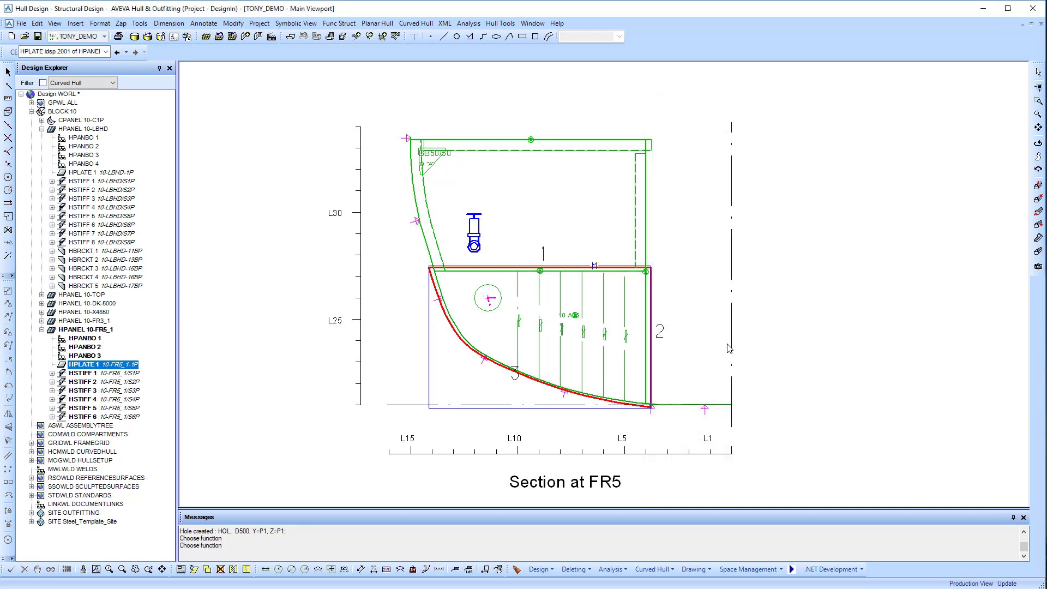
{"action": "left_click", "coordinate": [233, 38]}
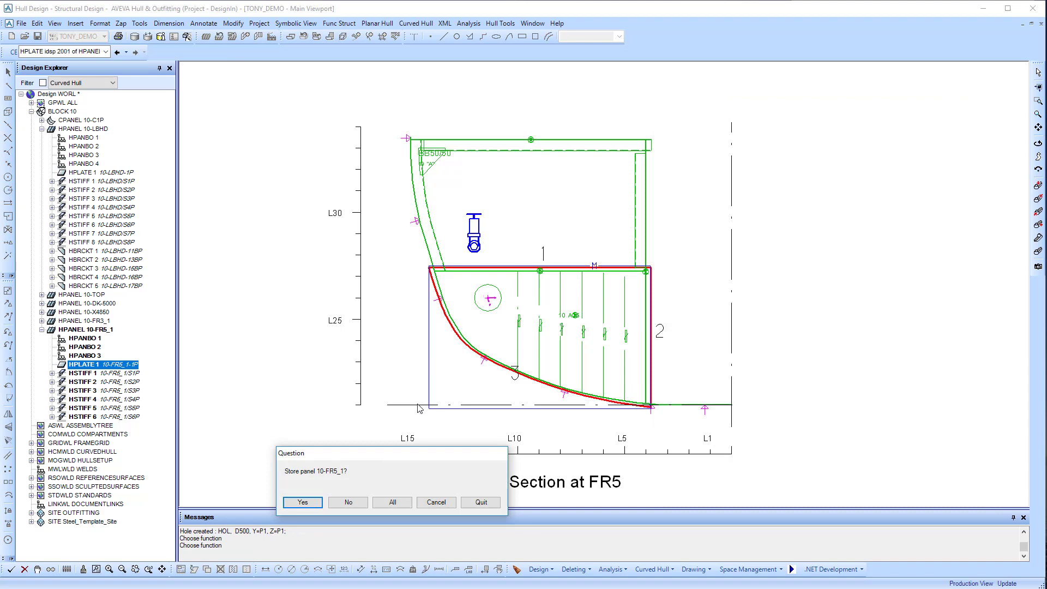
{"action": "left_click", "coordinate": [303, 502]}
Inspect the new hole in the shaded 3D view, then return to the Section at FR5 drawing.
{"action": "left_click", "coordinate": [532, 23]}
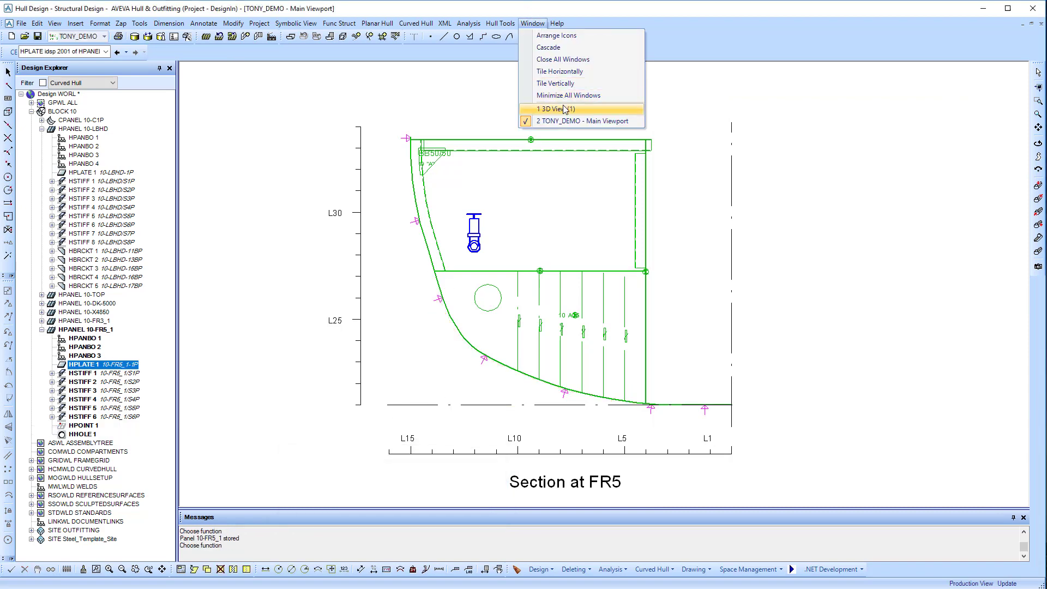
{"action": "left_click", "coordinate": [569, 111]}
{"action": "middle_click_drag", "start_coordinate": [617, 299], "coordinate": [633, 323]}
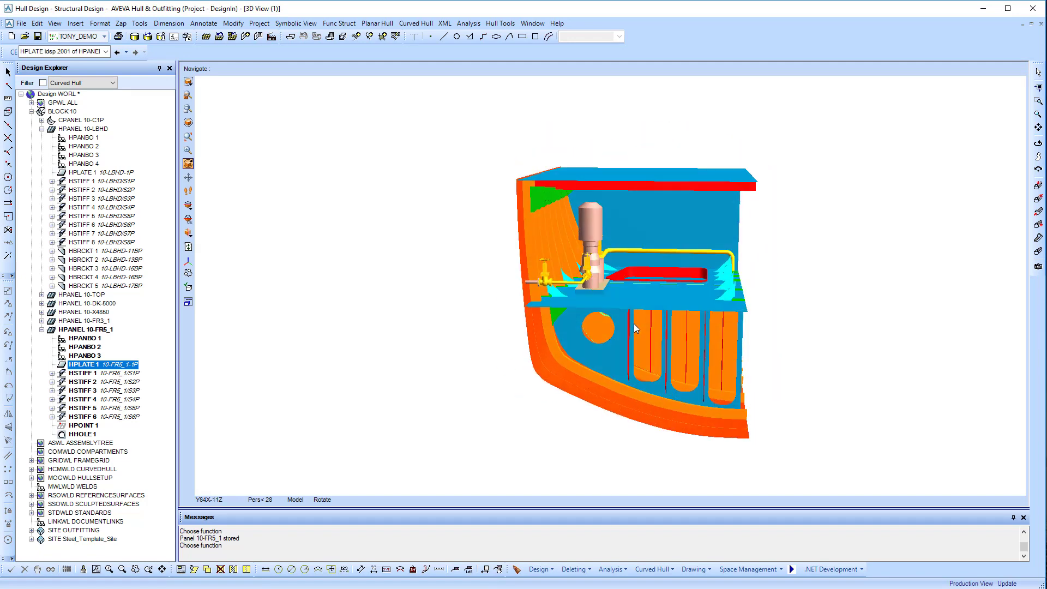
{"action": "left_click", "coordinate": [534, 24]}
{"action": "left_click", "coordinate": [564, 121]}
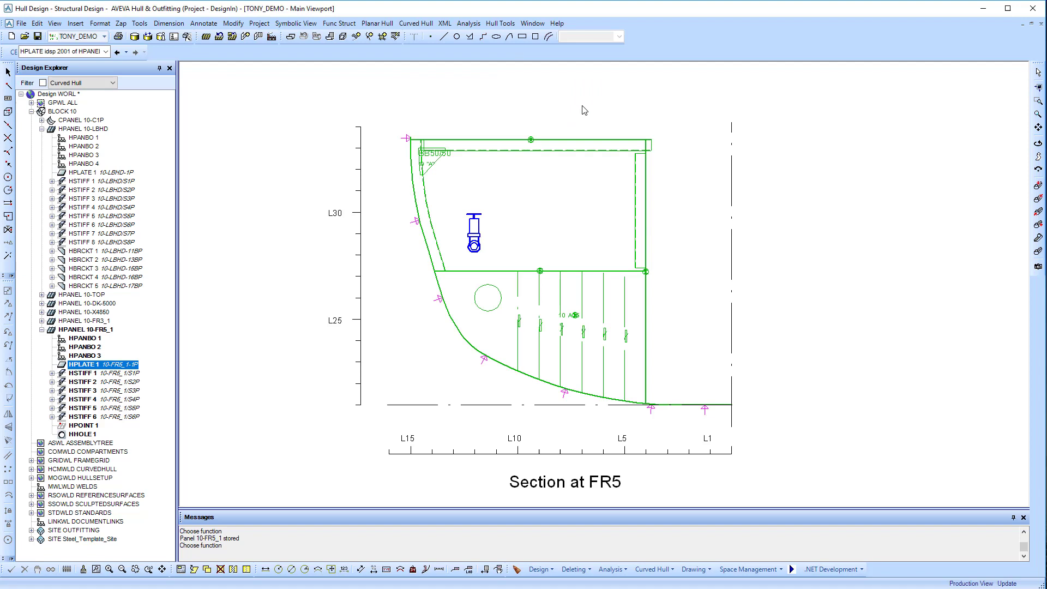
Open panel 10-FR5_1's scheme text and change its hole from D500 to D550.
{"action": "left_click", "coordinate": [378, 23]}
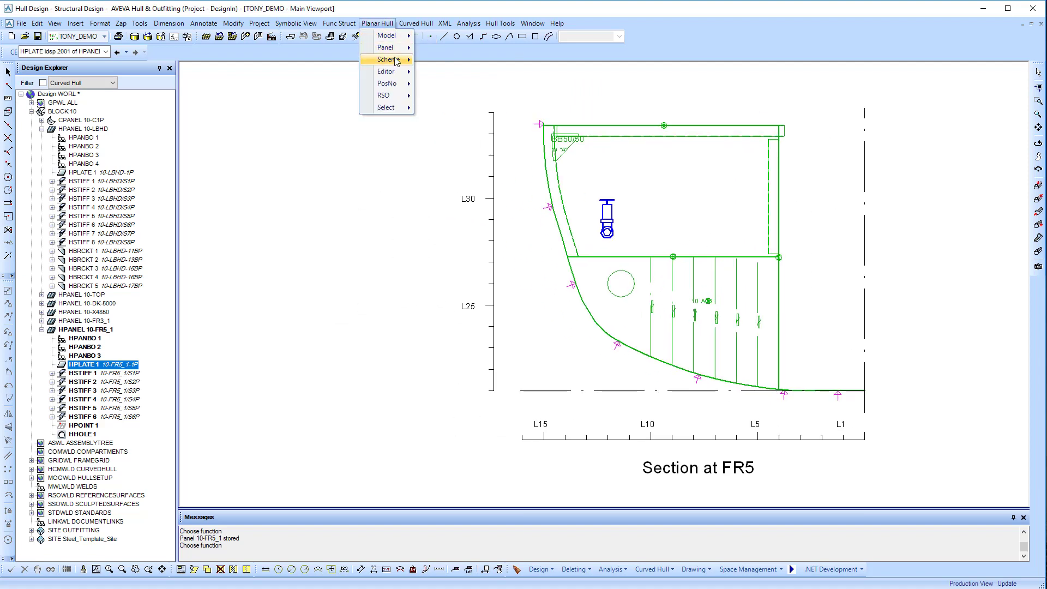
{"action": "mouse_move", "coordinate": [397, 61]}
{"action": "left_click", "coordinate": [435, 76]}
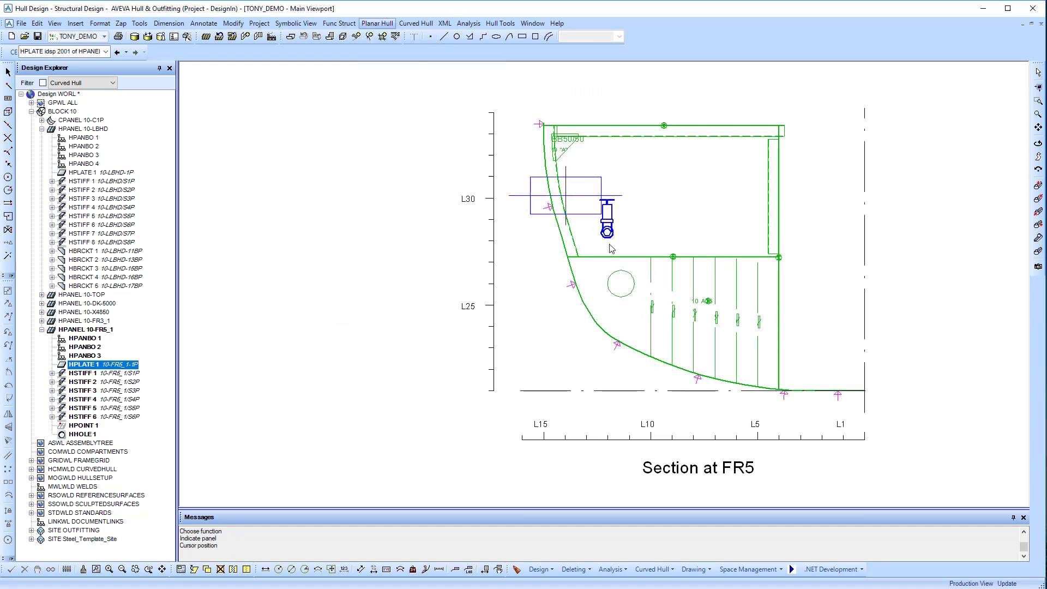
{"action": "left_click", "coordinate": [731, 276]}
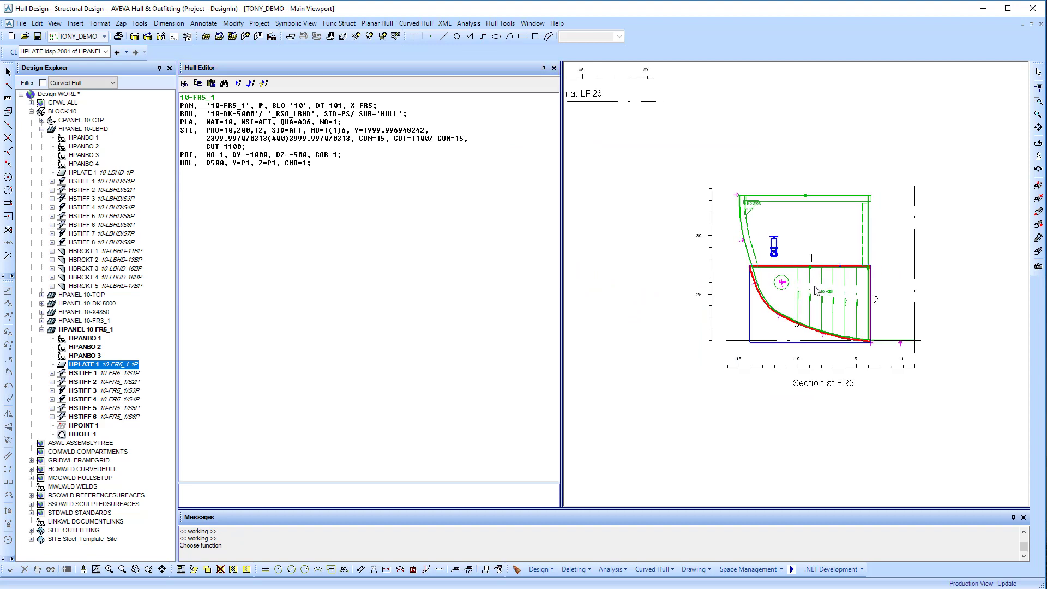
{"action": "left_click", "coordinate": [217, 163]}
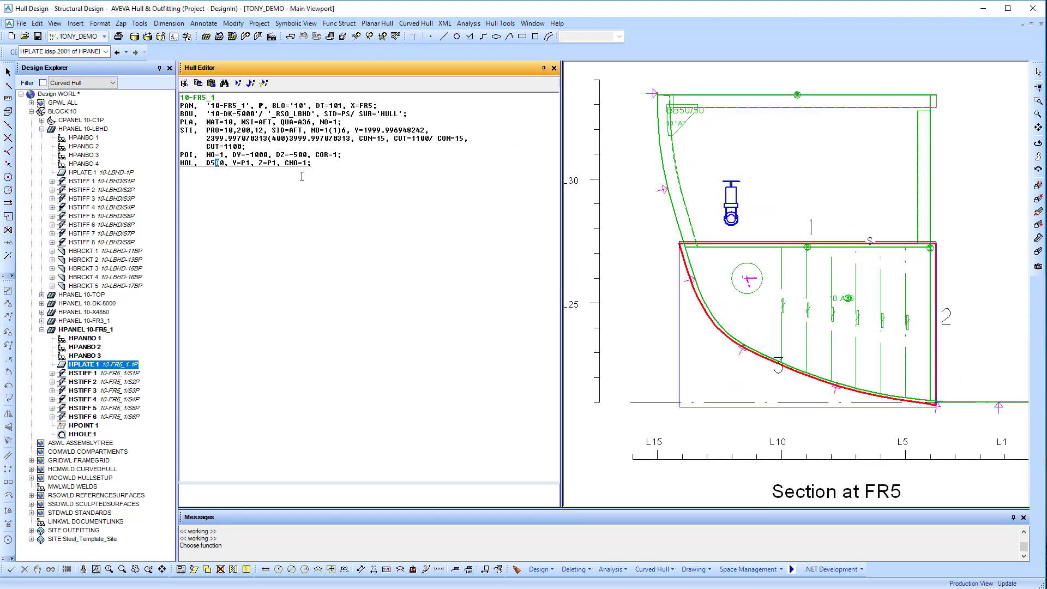
{"action": "type", "text": "5"}
{"action": "left_click", "coordinate": [238, 85]}
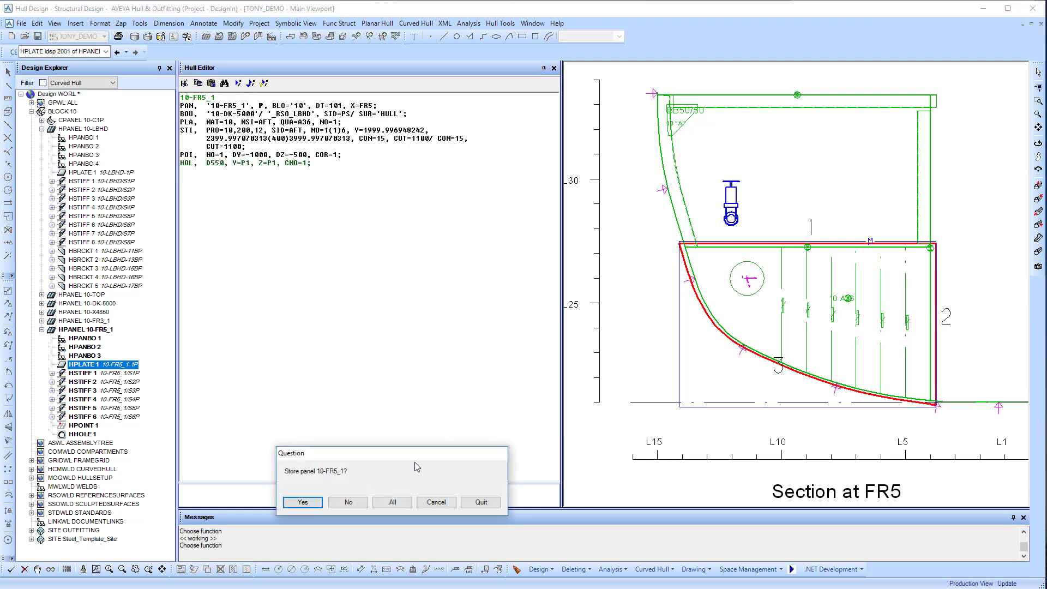
Store panel 10-FR5_1 with the D550 hole, close the scheme editor and refit the section view.
{"action": "left_click", "coordinate": [306, 501]}
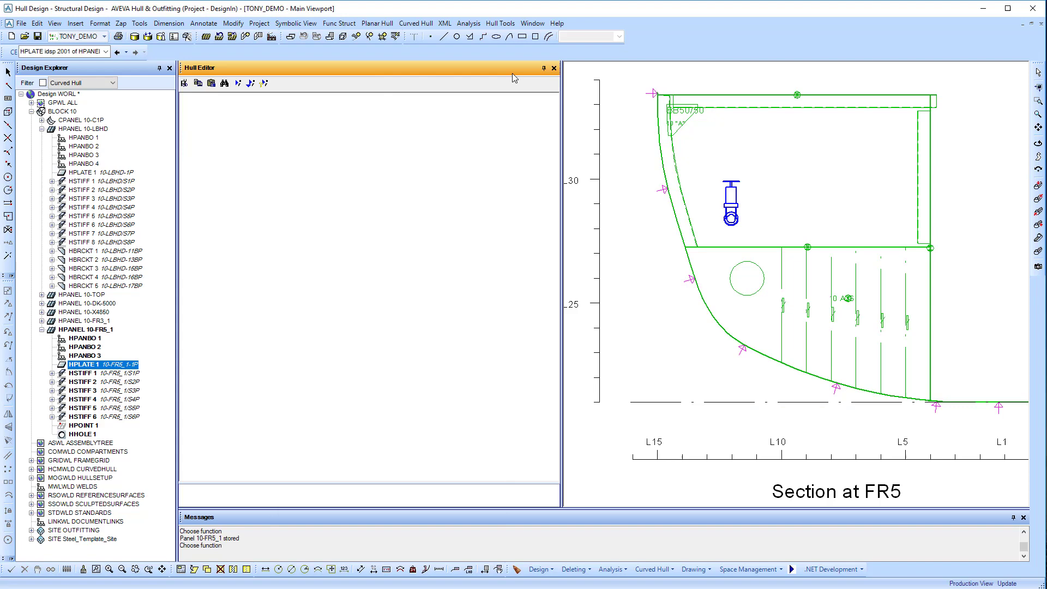
{"action": "left_click", "coordinate": [554, 68]}
{"action": "left_click", "coordinate": [233, 37]}
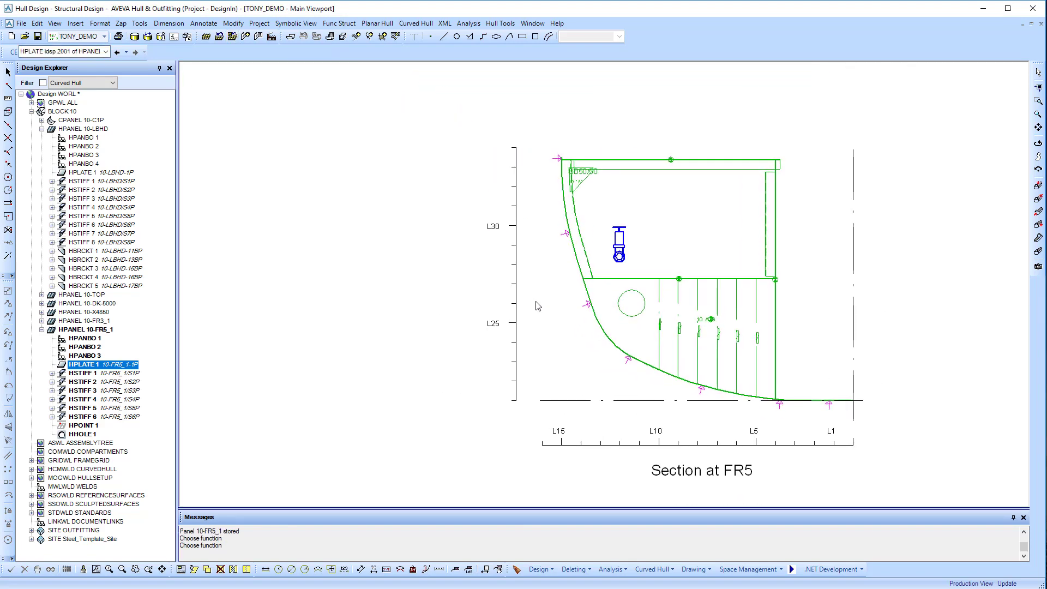
{"action": "scroll", "coordinate": [597, 378], "scroll_direction": "down", "scroll_amount": 3}
{"action": "scroll", "coordinate": [442, 315], "scroll_direction": "up", "scroll_amount": 3}
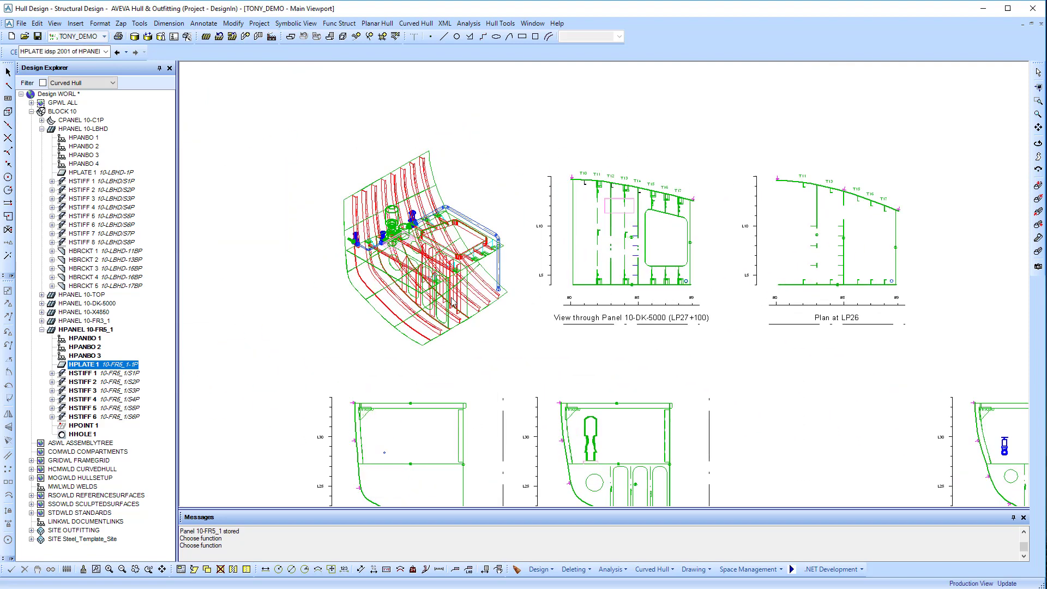
{"action": "scroll", "coordinate": [443, 313], "scroll_direction": "up", "scroll_amount": 1}
{"action": "left_click", "coordinate": [534, 25]}
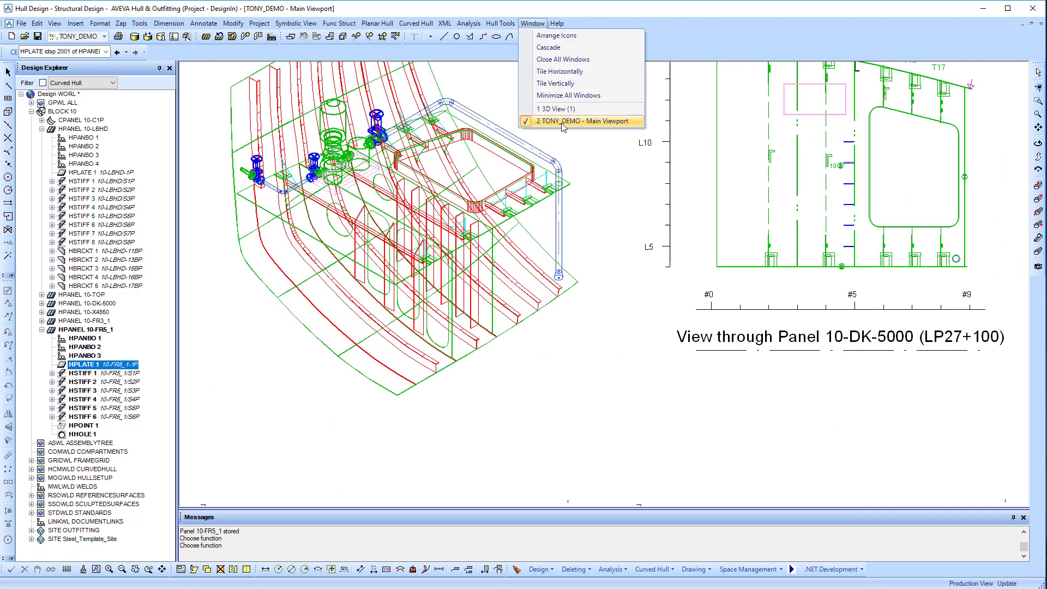
{"action": "left_click", "coordinate": [553, 128]}
Identify panel 10-FR3_1 in the shaded 3D model, then return to the main viewport.
{"action": "left_click", "coordinate": [534, 24]}
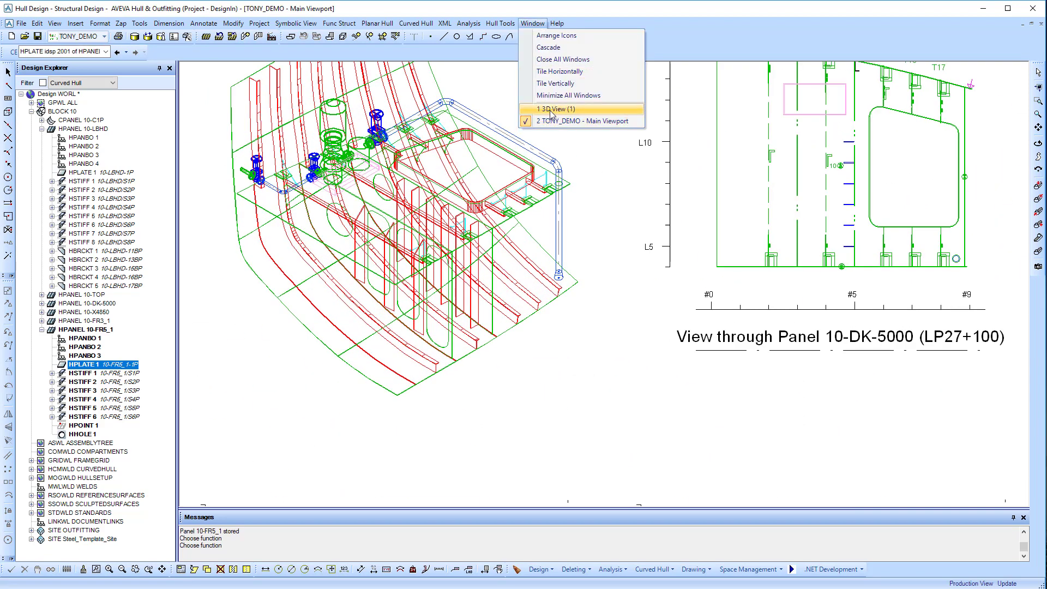
{"action": "left_click", "coordinate": [545, 108]}
{"action": "middle_click_drag", "start_coordinate": [645, 341], "coordinate": [630, 391]}
{"action": "left_click", "coordinate": [652, 389]}
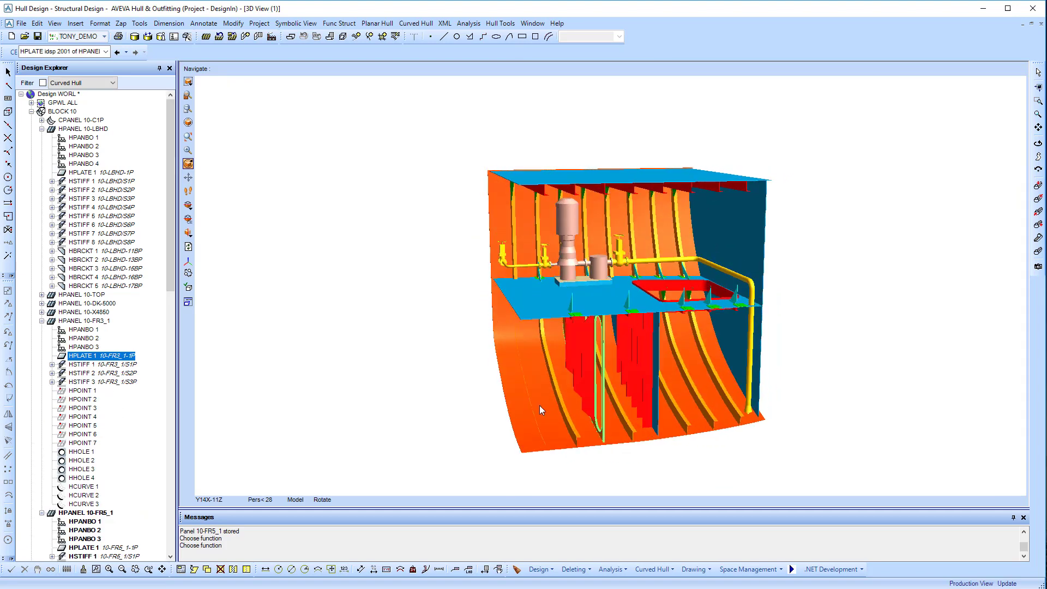
{"action": "left_click", "coordinate": [532, 24]}
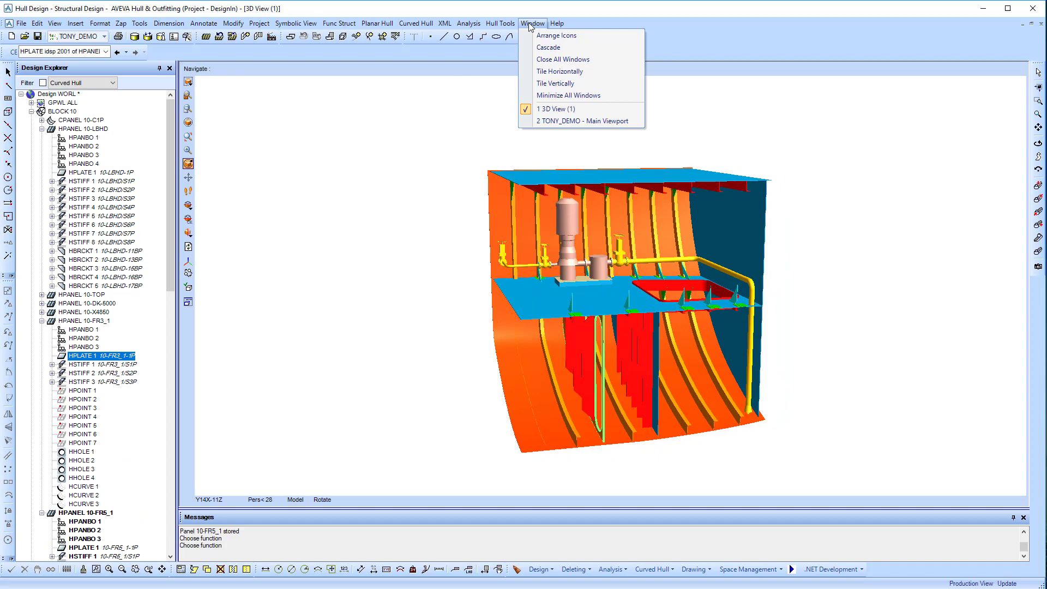
{"action": "left_click", "coordinate": [566, 121]}
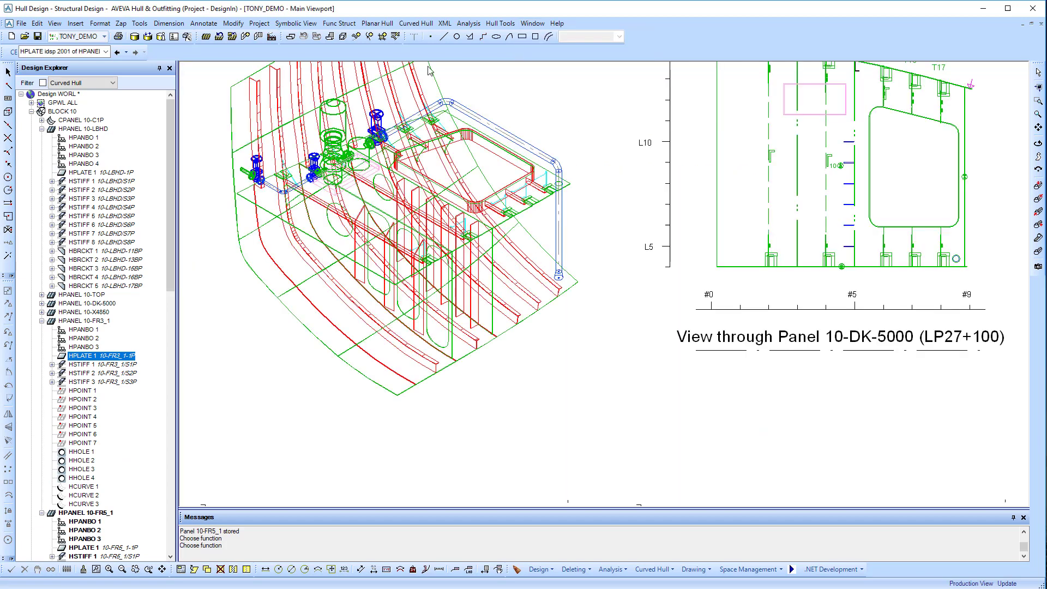
Copy panel 10-FR3_1 into block 10 at frame FR1 and store it as 10-FR1_1.
{"action": "left_click", "coordinate": [377, 24]}
{"action": "mouse_move", "coordinate": [390, 48]}
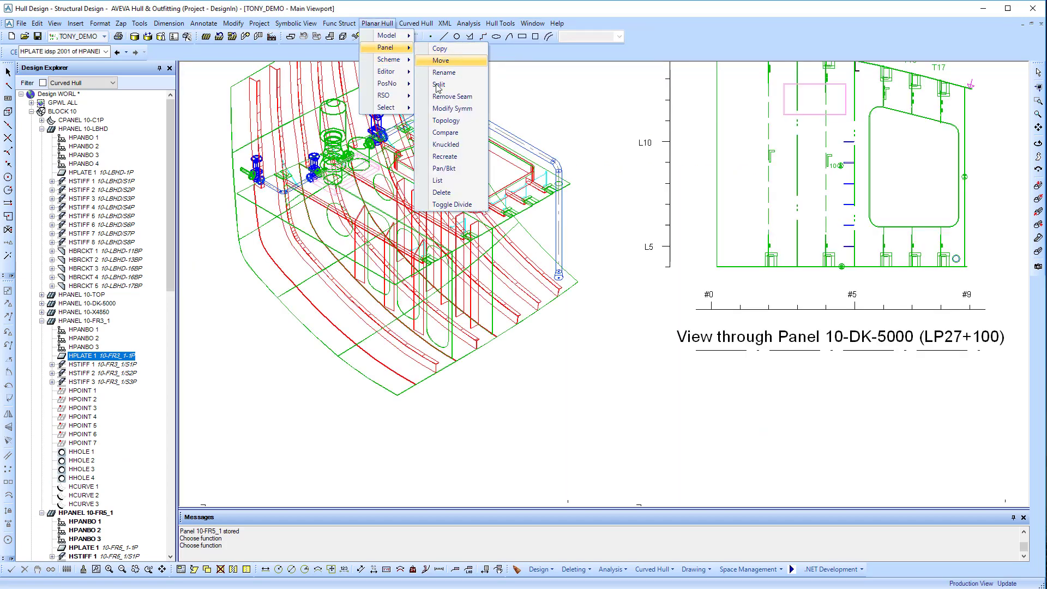
{"action": "left_click", "coordinate": [440, 49]}
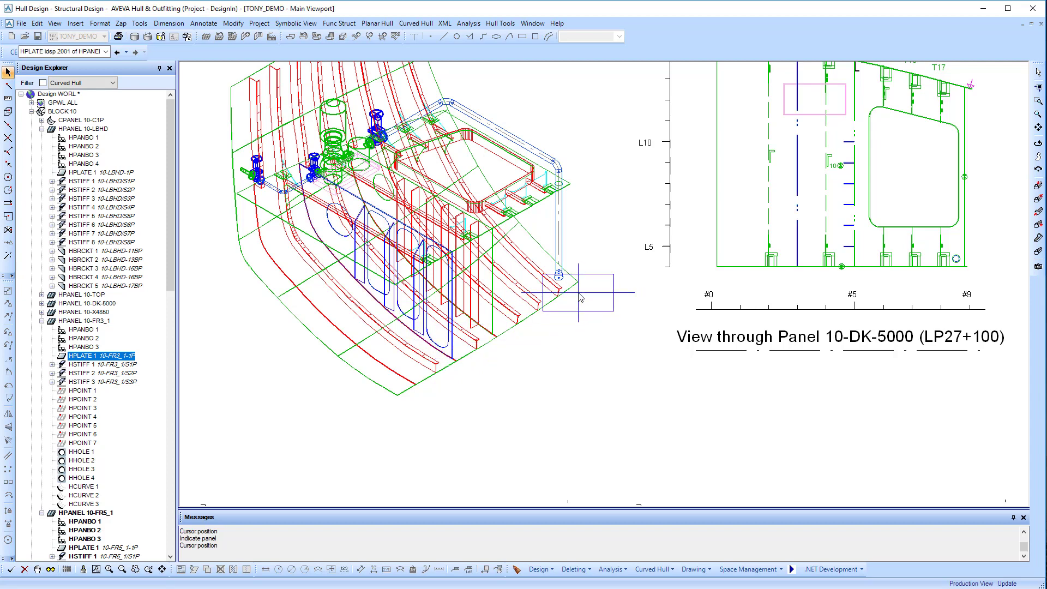
{"action": "left_click", "coordinate": [580, 297]}
{"action": "left_click", "coordinate": [31, 66]}
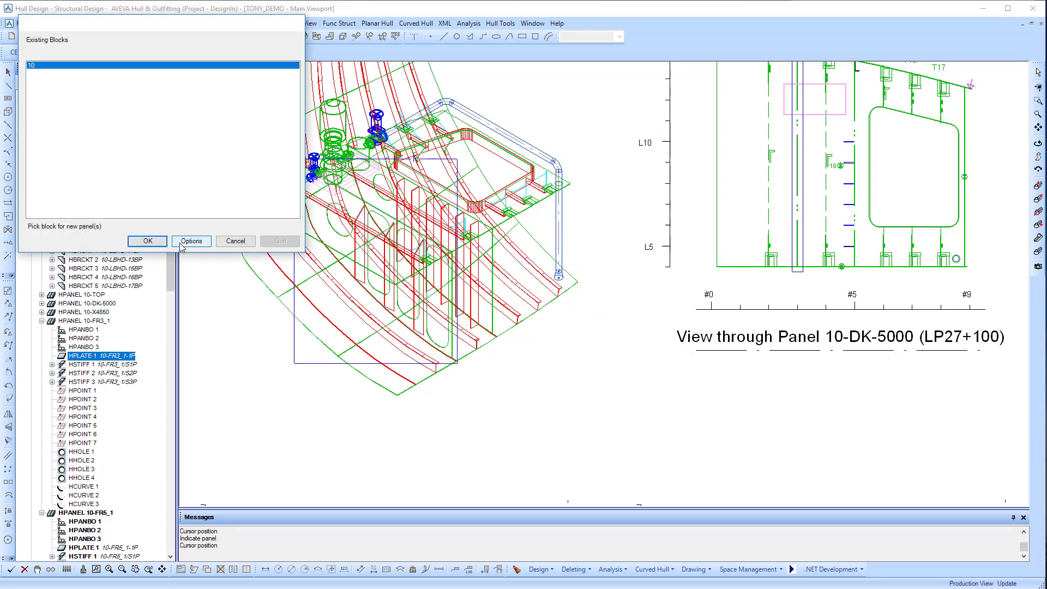
{"action": "left_click", "coordinate": [147, 241]}
{"action": "left_click", "coordinate": [576, 253]}
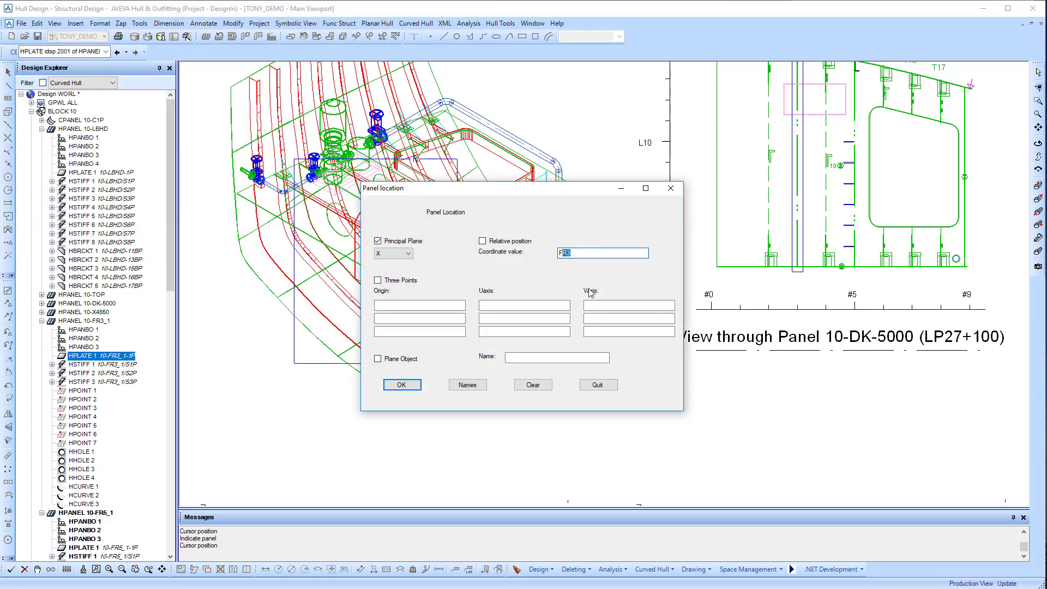
{"action": "type", "text": "FR5"}
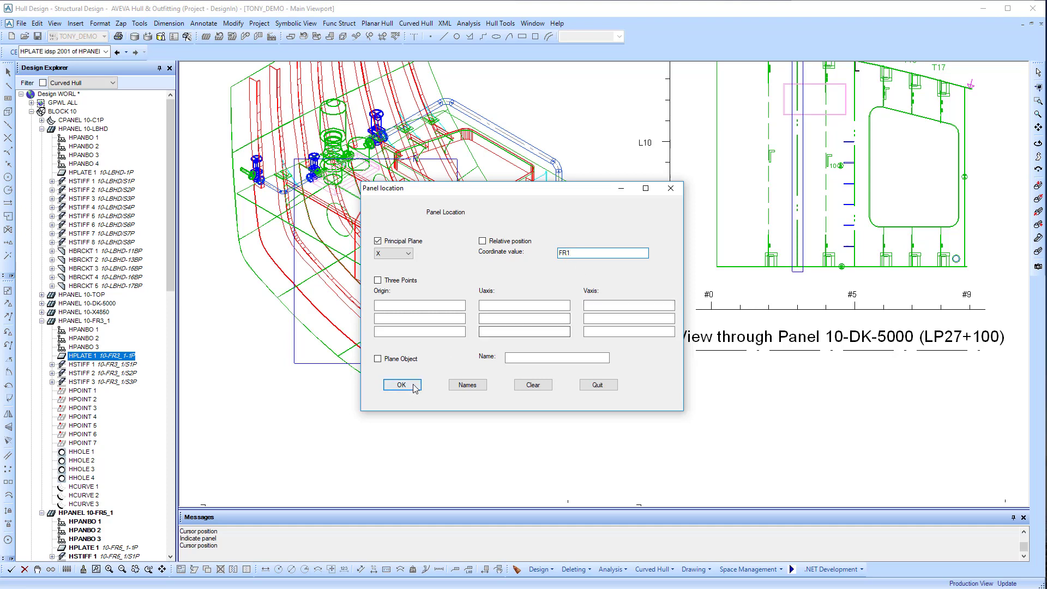
{"action": "left_click", "coordinate": [406, 385]}
{"action": "left_click", "coordinate": [233, 36]}
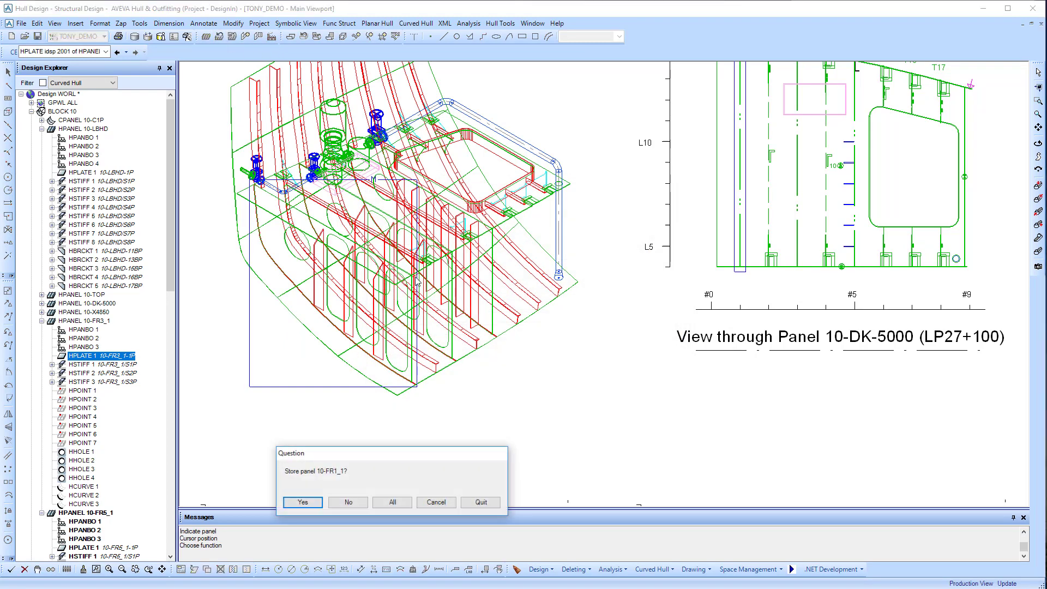
{"action": "left_click", "coordinate": [321, 500]}
Check the copied panel 10-FR1_1 in the shaded 3D view.
{"action": "left_click", "coordinate": [533, 23]}
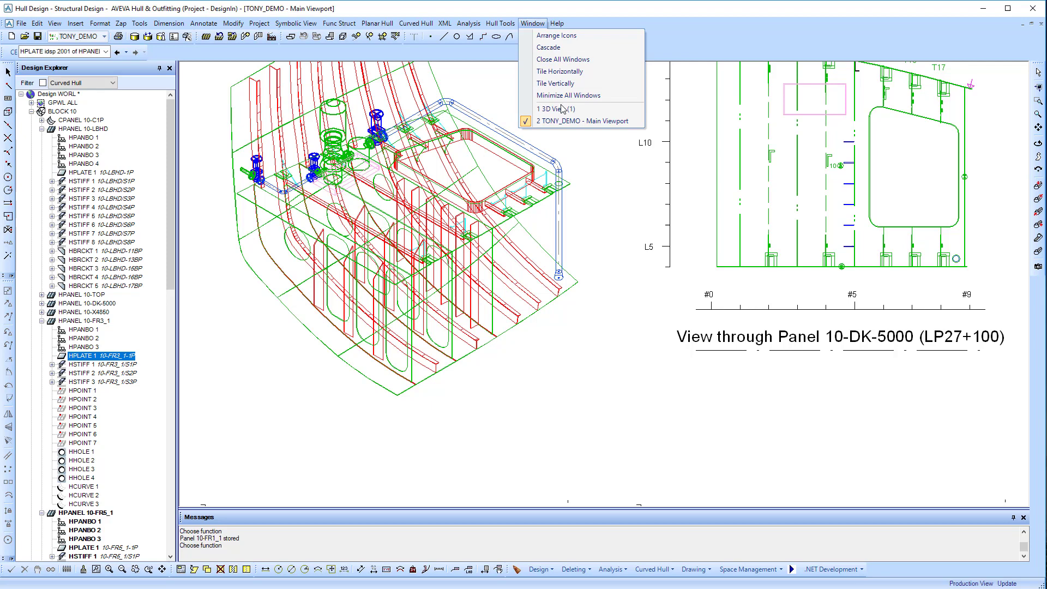
{"action": "left_click", "coordinate": [562, 111]}
{"action": "mouse_move", "coordinate": [616, 349]}
{"action": "middle_mouse_down"}
{"action": "mouse_move", "coordinate": [628, 350]}
{"action": "mouse_move", "coordinate": [601, 351]}
{"action": "mouse_move", "coordinate": [626, 357]}
{"action": "mouse_move", "coordinate": [613, 357]}
{"action": "middle_mouse_up"}
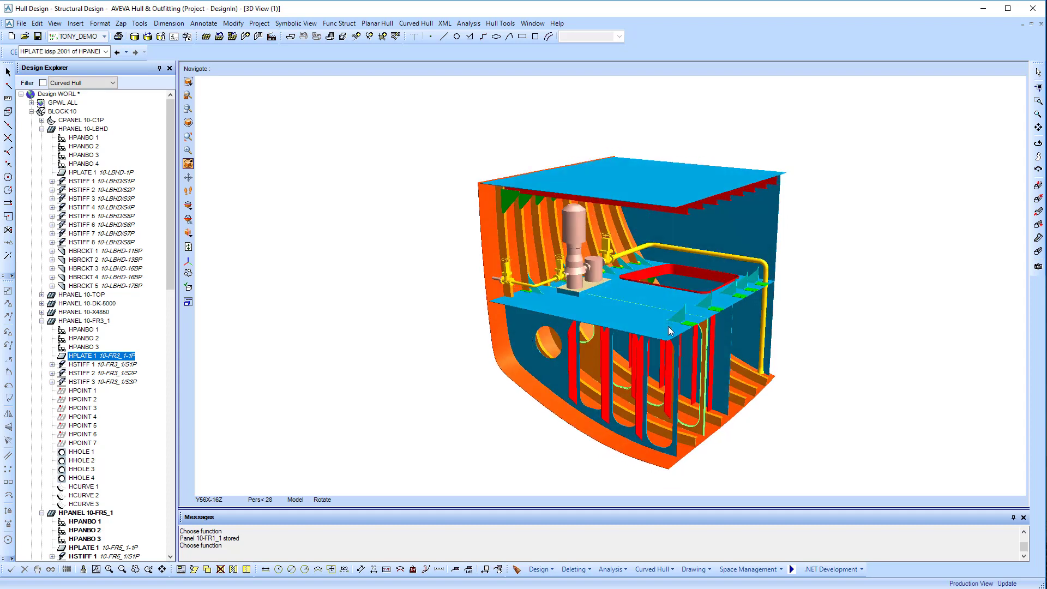
Move deck panel 10-DK-5000 to relative Z position -500 and store it.
{"action": "left_click", "coordinate": [532, 23]}
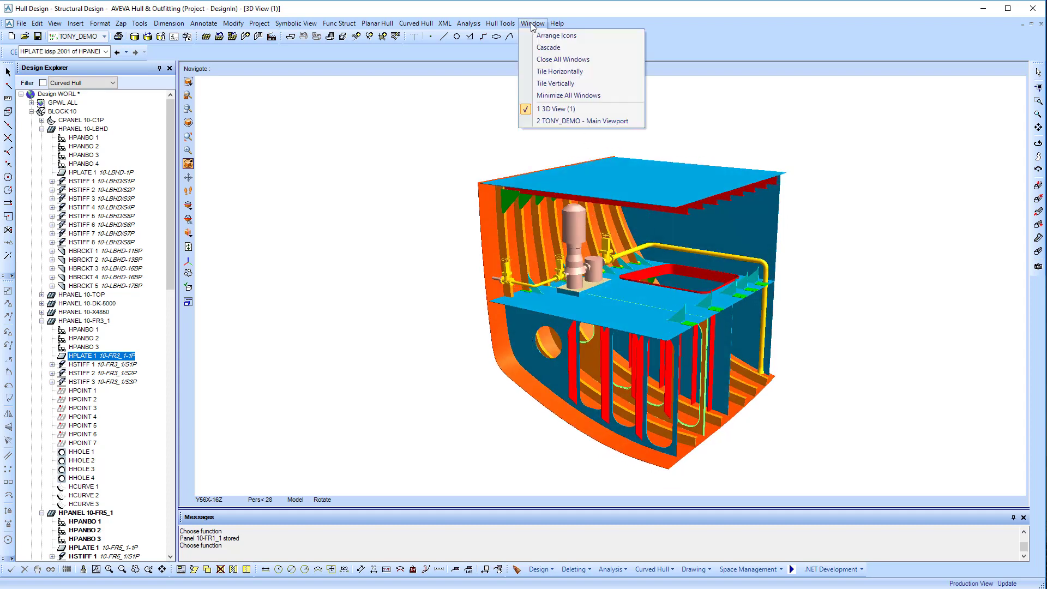
{"action": "left_click", "coordinate": [565, 120]}
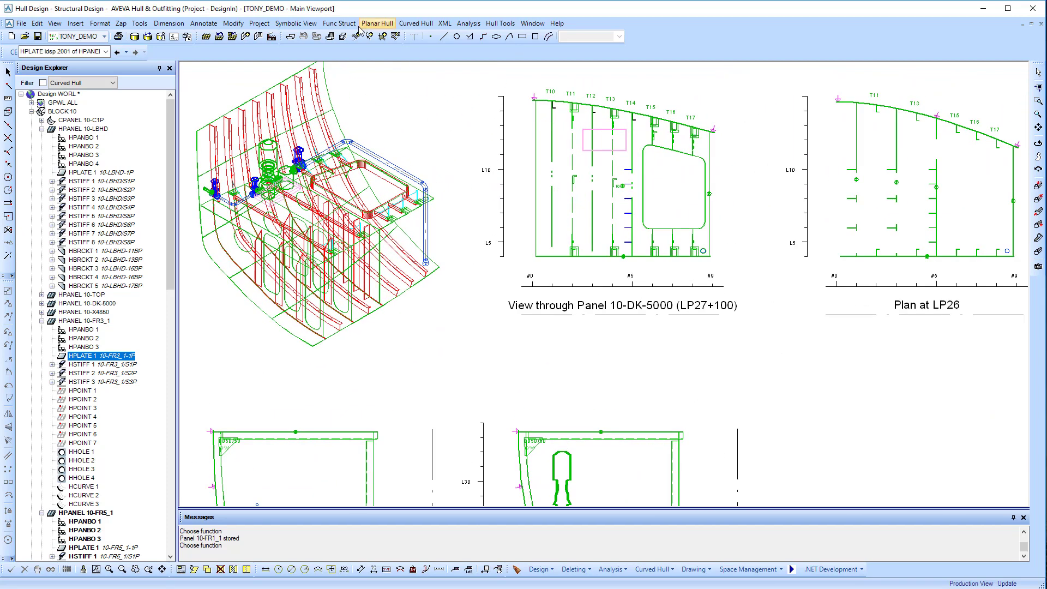
{"action": "left_click", "coordinate": [377, 23]}
{"action": "mouse_move", "coordinate": [382, 48]}
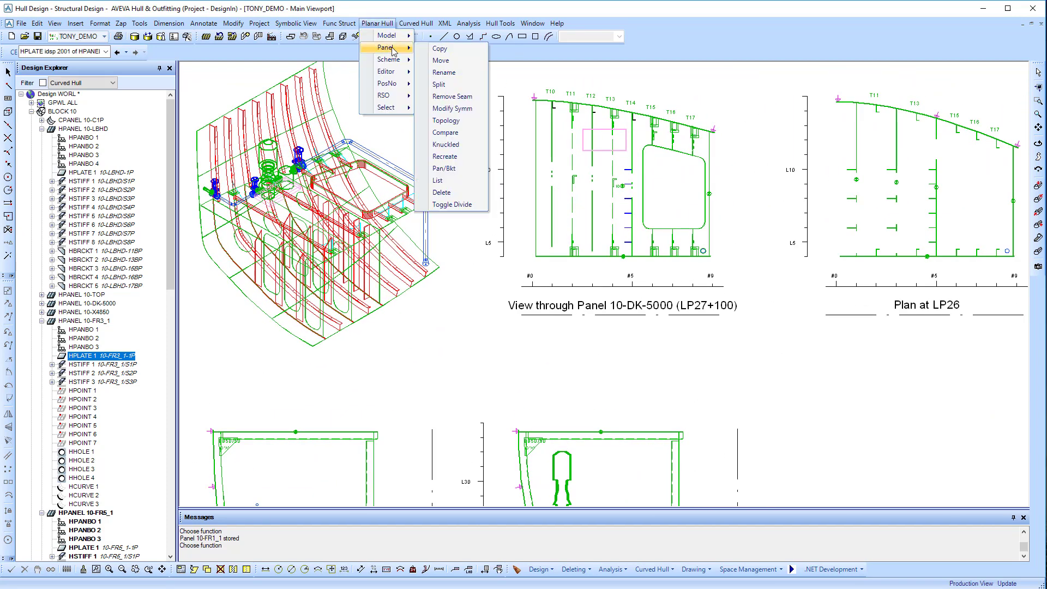
{"action": "left_click", "coordinate": [436, 49]}
{"action": "left_click", "coordinate": [442, 202]}
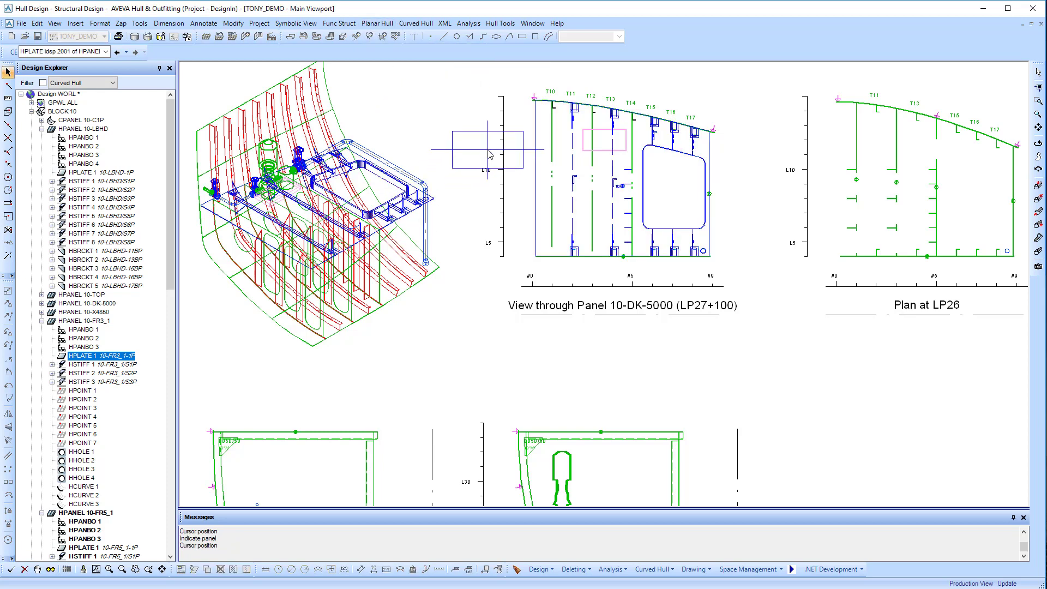
{"action": "left_click", "coordinate": [505, 244]}
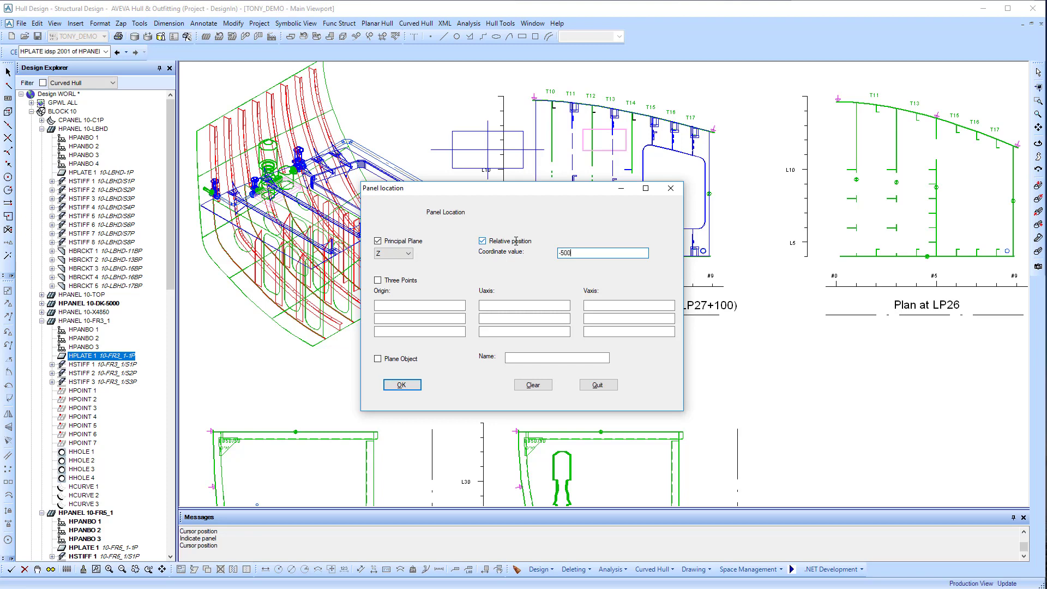
{"action": "left_click", "coordinate": [402, 385]}
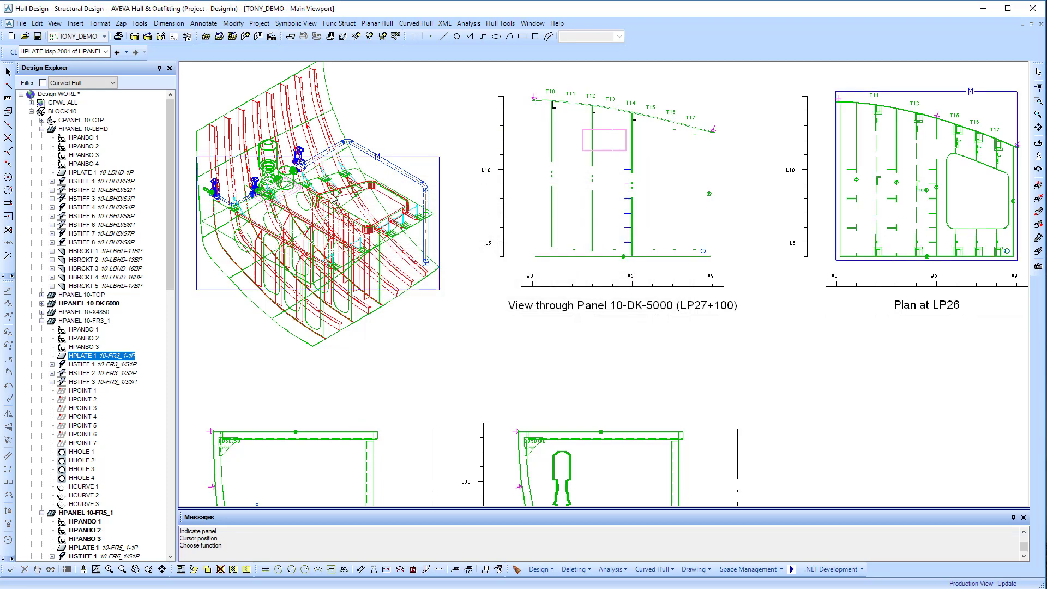
{"action": "left_click", "coordinate": [231, 38]}
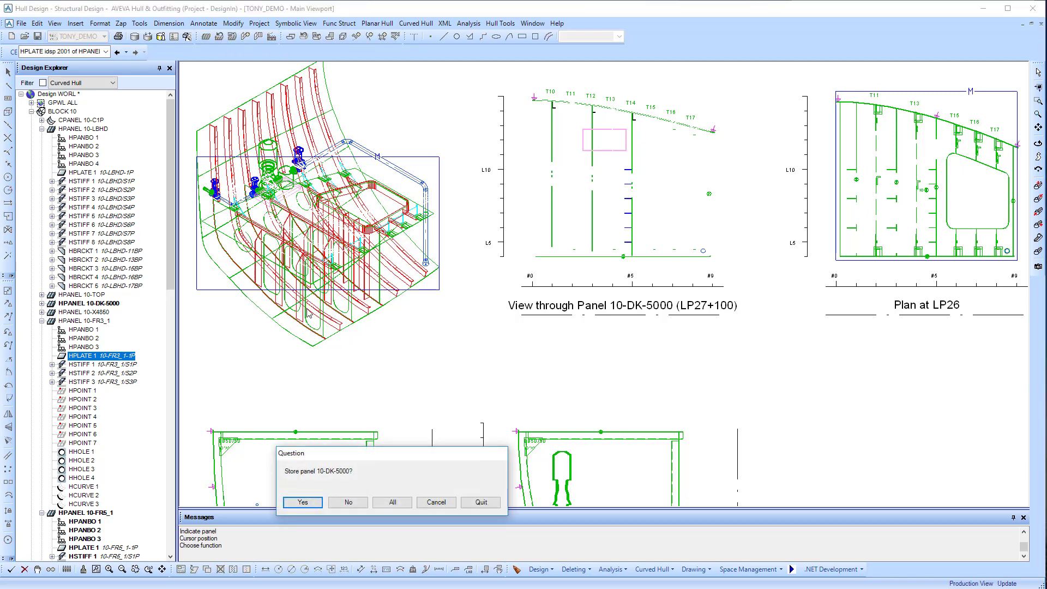
{"action": "left_click", "coordinate": [303, 502]}
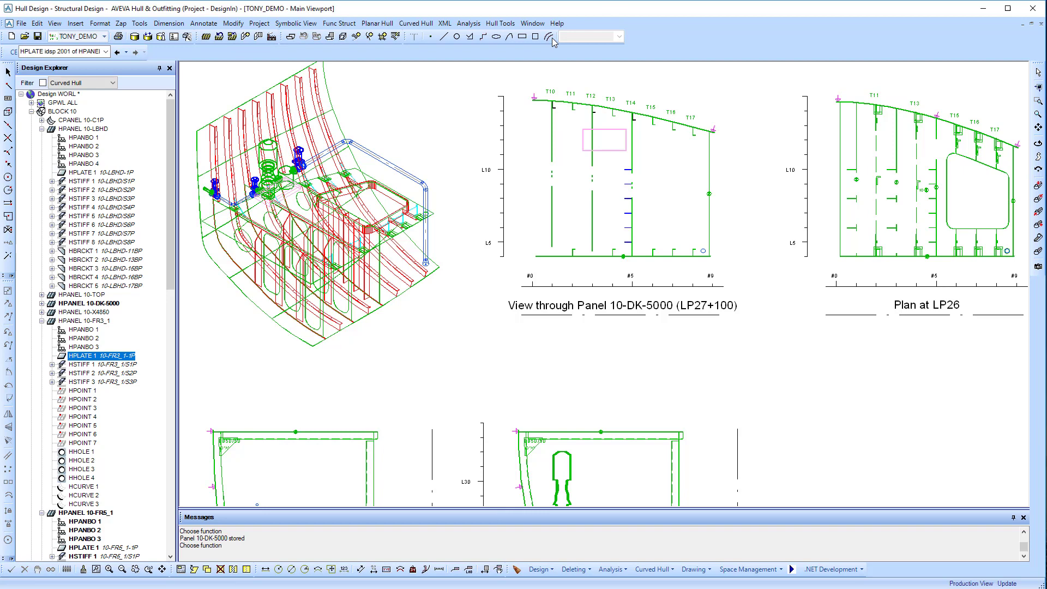
Orbit the shaded 3D model to check the lowered deck from below.
{"action": "left_click", "coordinate": [532, 23]}
{"action": "left_click", "coordinate": [556, 109]}
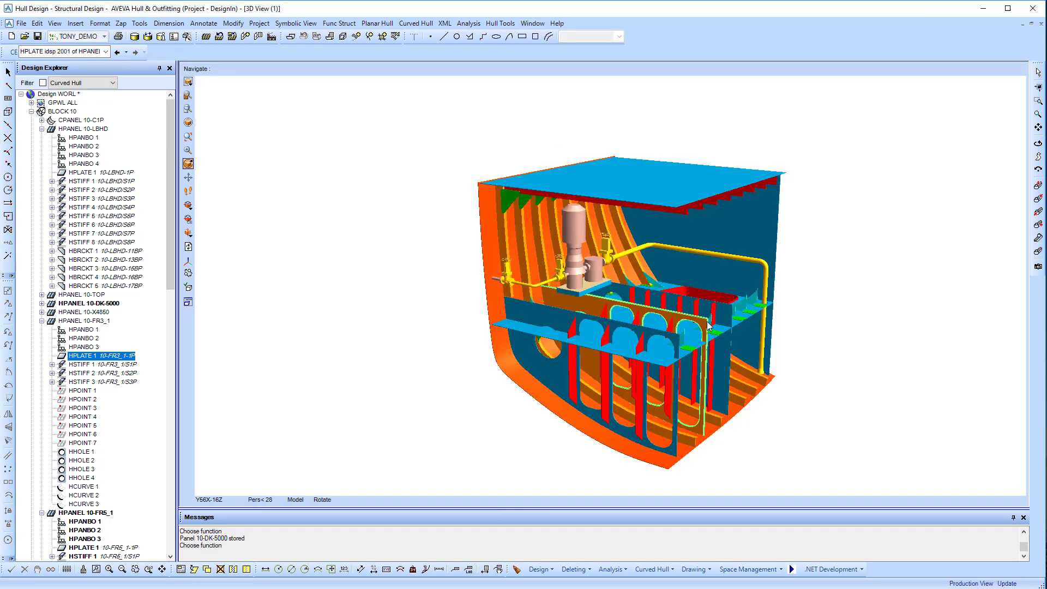
{"action": "mouse_move", "coordinate": [708, 326]}
{"action": "left_mouse_down"}
{"action": "mouse_move", "coordinate": [726, 319]}
{"action": "mouse_move", "coordinate": [682, 324]}
{"action": "mouse_move", "coordinate": [697, 328]}
{"action": "mouse_move", "coordinate": [669, 295]}
{"action": "left_mouse_up"}
{"action": "mouse_move", "coordinate": [622, 339]}
{"action": "left_mouse_down"}
{"action": "mouse_move", "coordinate": [600, 330]}
{"action": "mouse_move", "coordinate": [612, 305]}
{"action": "mouse_move", "coordinate": [616, 333]}
{"action": "mouse_move", "coordinate": [651, 352]}
{"action": "mouse_move", "coordinate": [635, 339]}
{"action": "left_mouse_up"}
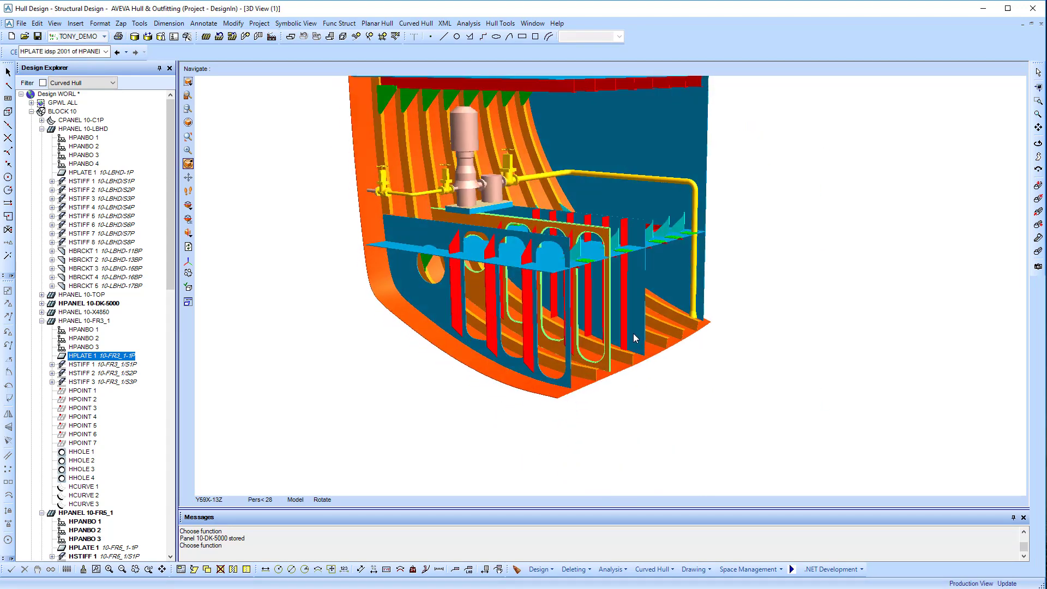
{"action": "left_click", "coordinate": [533, 23]}
Recreate the frame panels beside the lowered deck and store 10-FR1_1 and all remaining panels.
{"action": "left_click", "coordinate": [569, 121]}
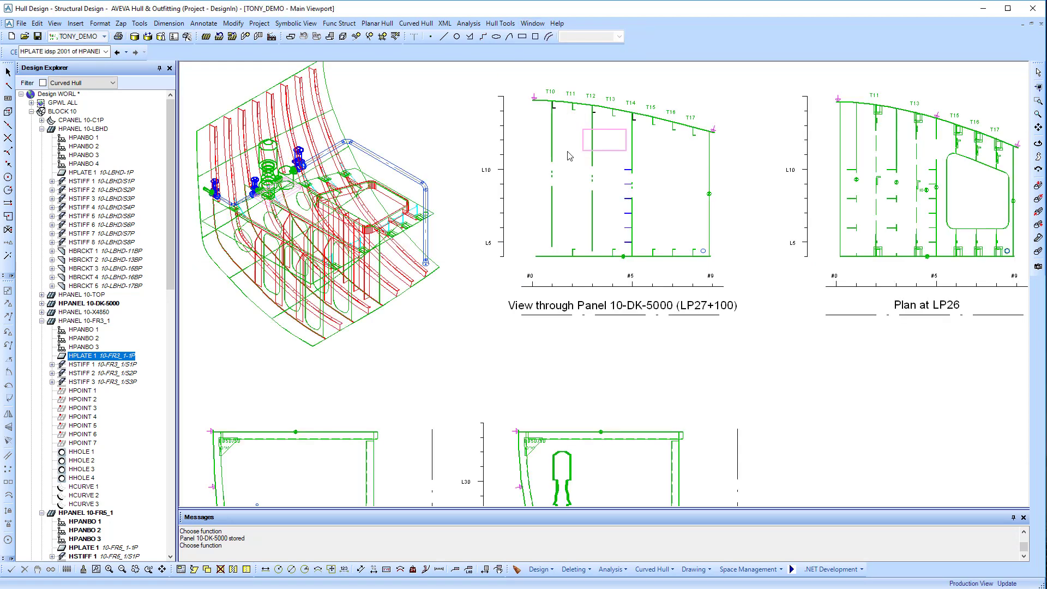
{"action": "left_click", "coordinate": [377, 23]}
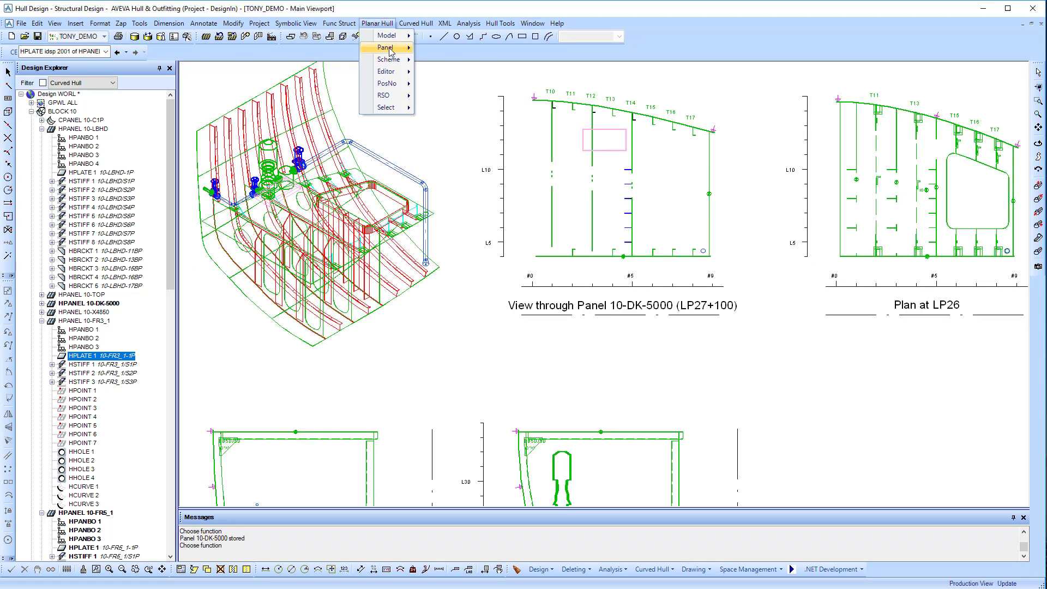
{"action": "mouse_move", "coordinate": [387, 48]}
{"action": "left_click", "coordinate": [444, 156]}
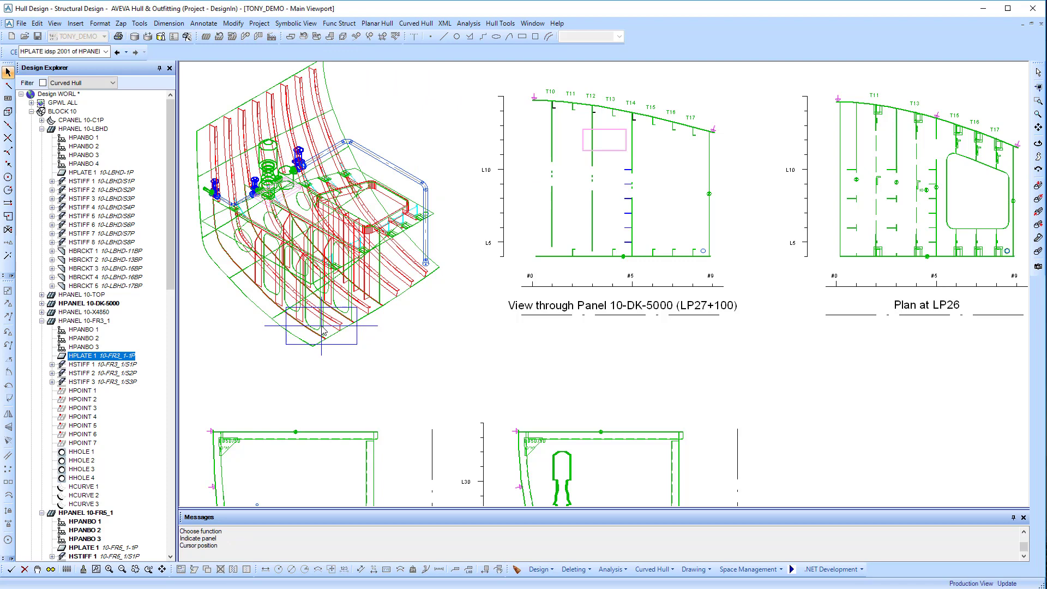
{"action": "left_click", "coordinate": [360, 319]}
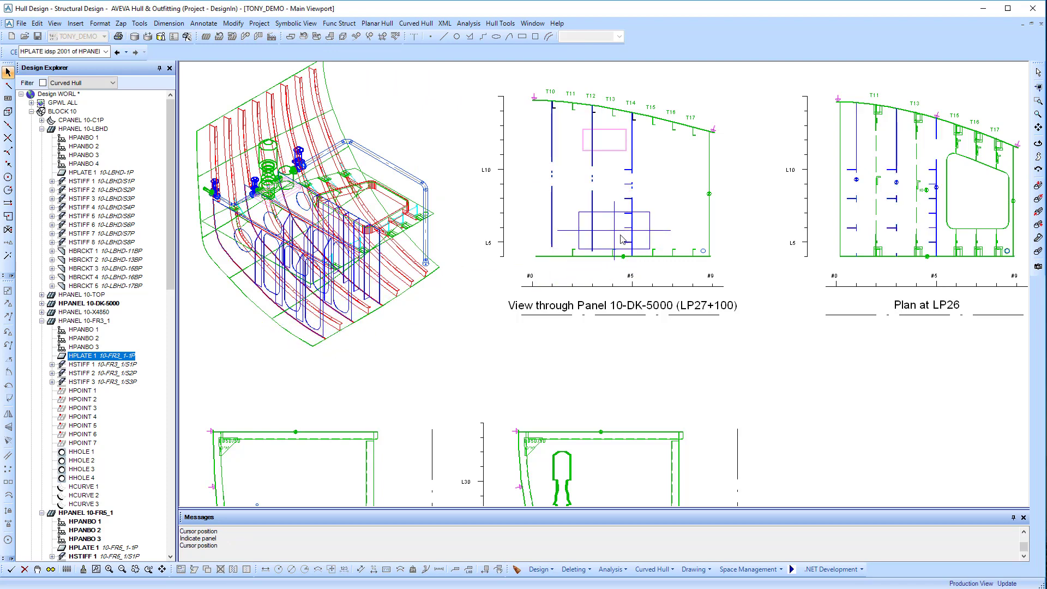
{"action": "left_click", "coordinate": [10, 570]}
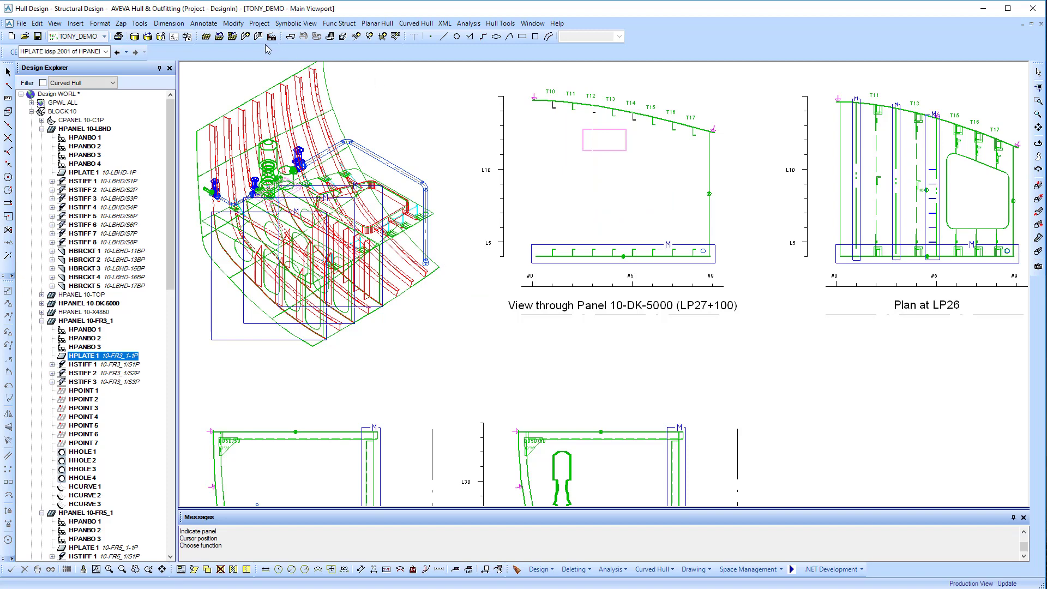
{"action": "left_click", "coordinate": [233, 37]}
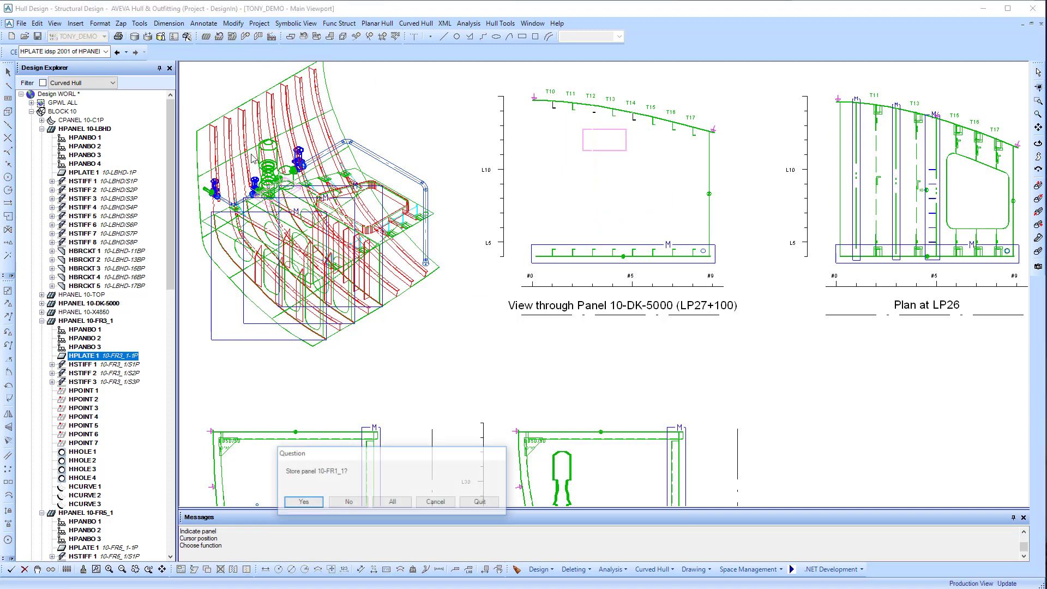
{"action": "left_click", "coordinate": [304, 500]}
{"action": "left_click", "coordinate": [393, 502]}
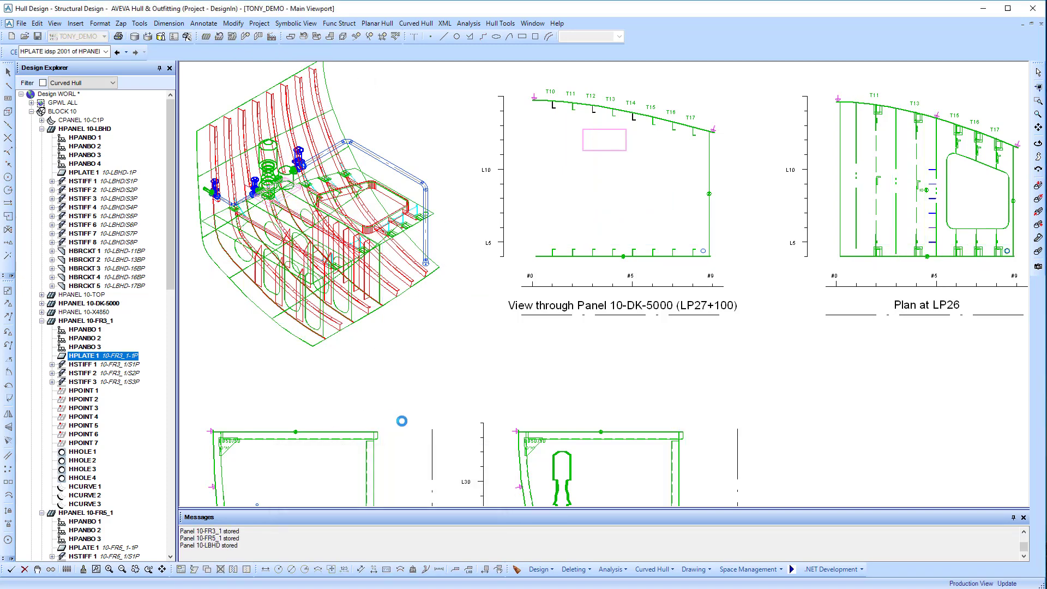
Inspect the recreated panels in the shaded 3D view, then return to the main viewport.
{"action": "left_click", "coordinate": [532, 23]}
{"action": "left_click", "coordinate": [572, 110]}
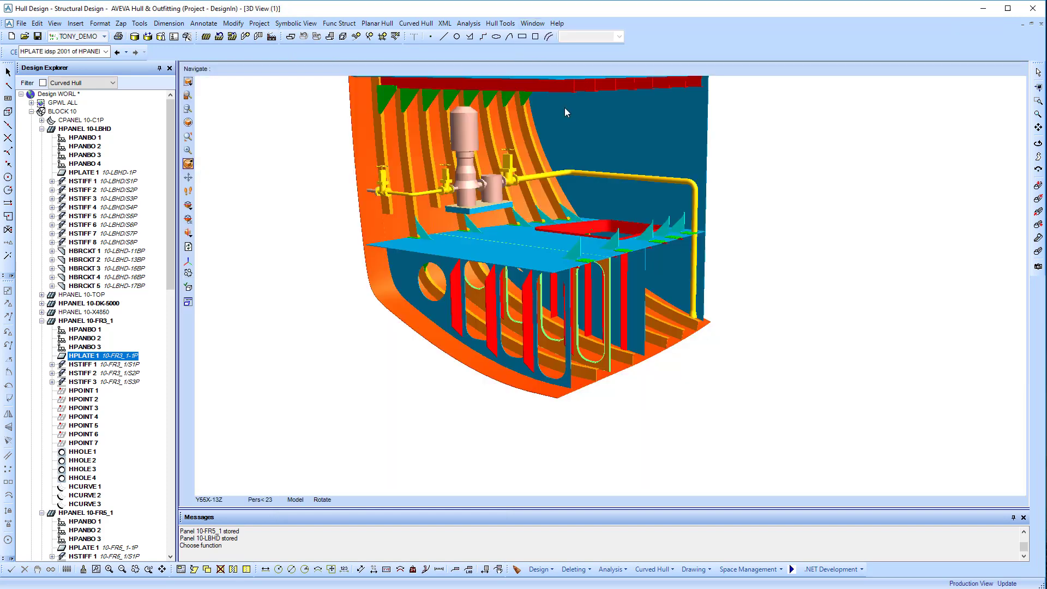
{"action": "middle_click_drag", "start_coordinate": [589, 285], "coordinate": [568, 285]}
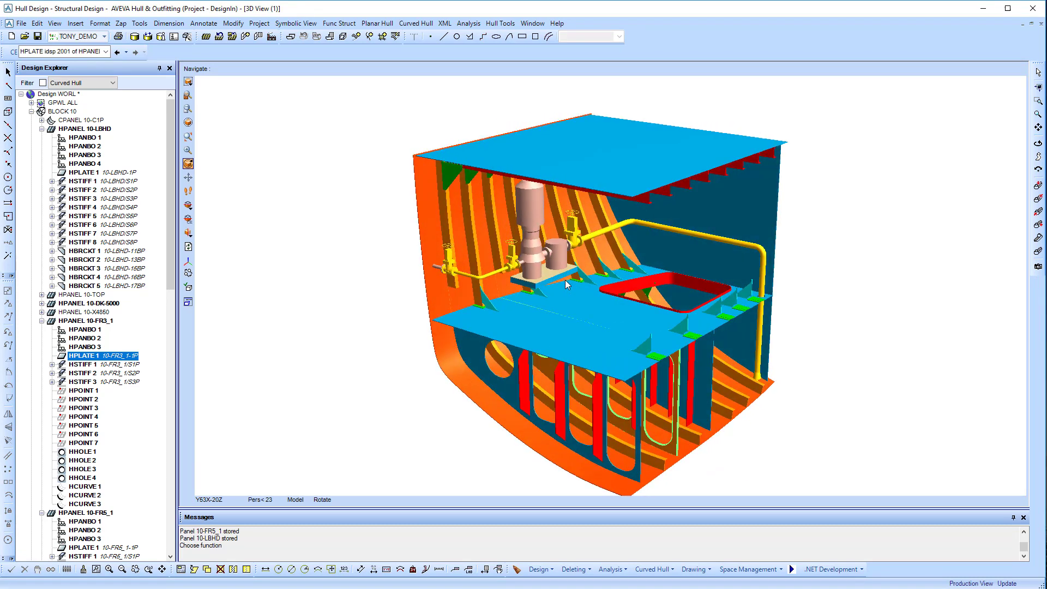
{"action": "left_click", "coordinate": [532, 23]}
{"action": "left_click", "coordinate": [557, 123]}
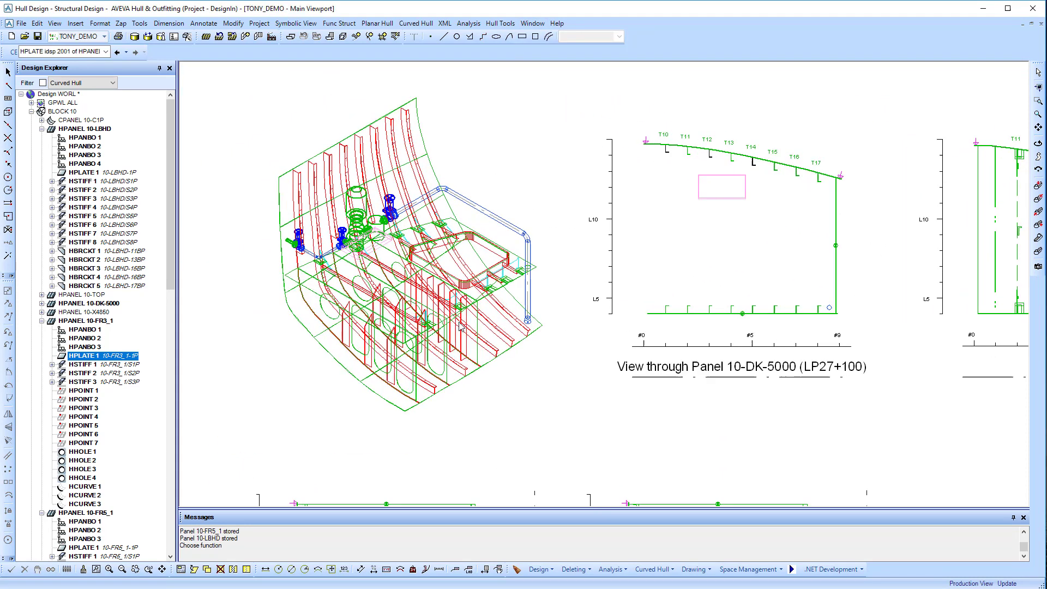
{"action": "scroll", "coordinate": [460, 326], "scroll_direction": "up", "scroll_amount": 1}
{"action": "left_click", "coordinate": [416, 23]}
Recreate curved panel 10-C1P with its Shell Profile stiffeners and store the recreated objects.
{"action": "mouse_move", "coordinate": [423, 35]}
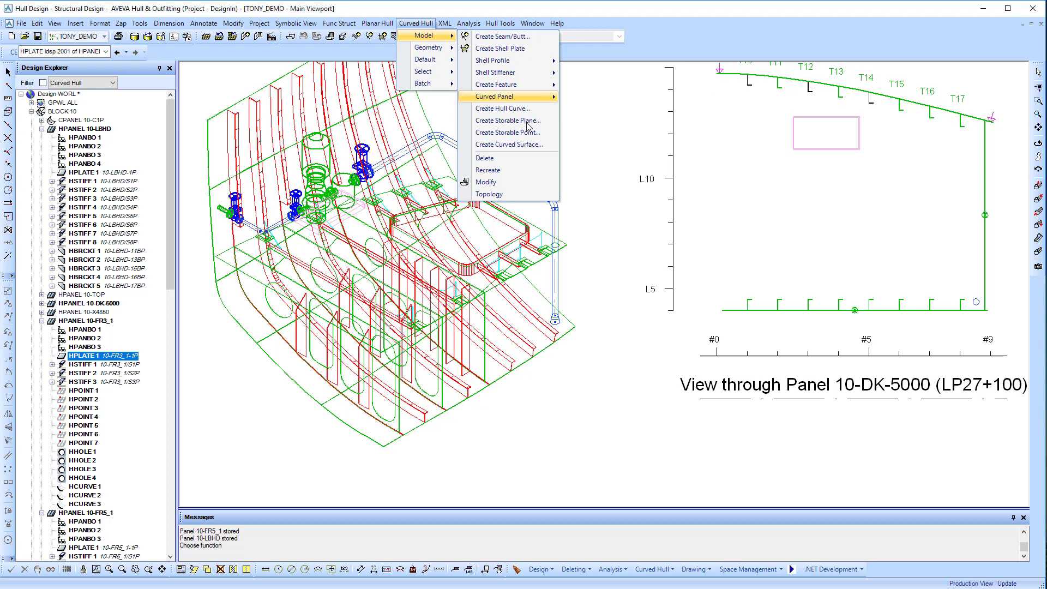
{"action": "left_click", "coordinate": [500, 170]}
{"action": "left_click", "coordinate": [238, 131]}
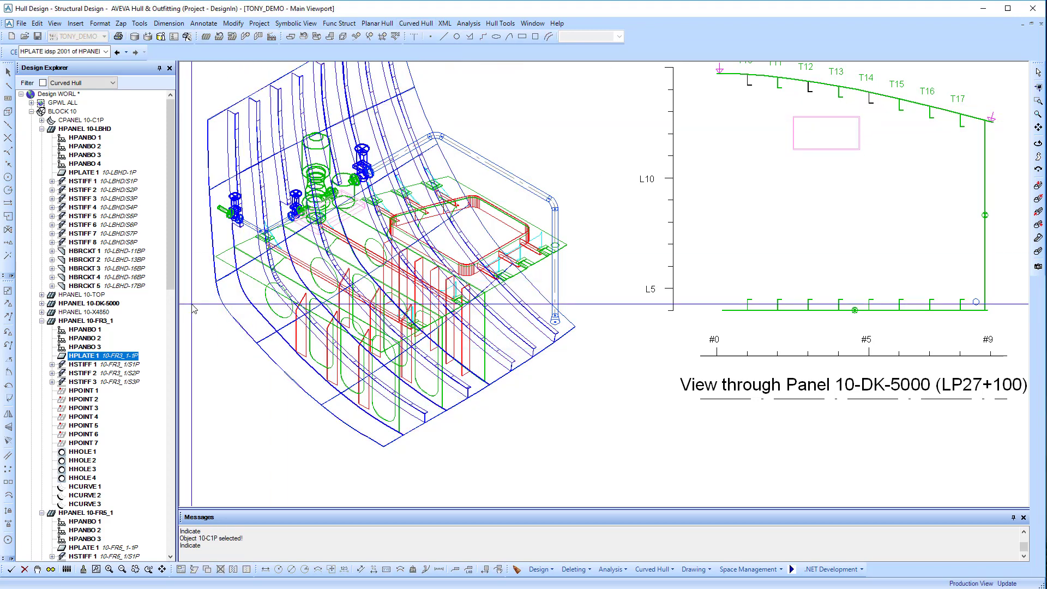
{"action": "left_click", "coordinate": [51, 569]}
{"action": "left_click", "coordinate": [577, 235]}
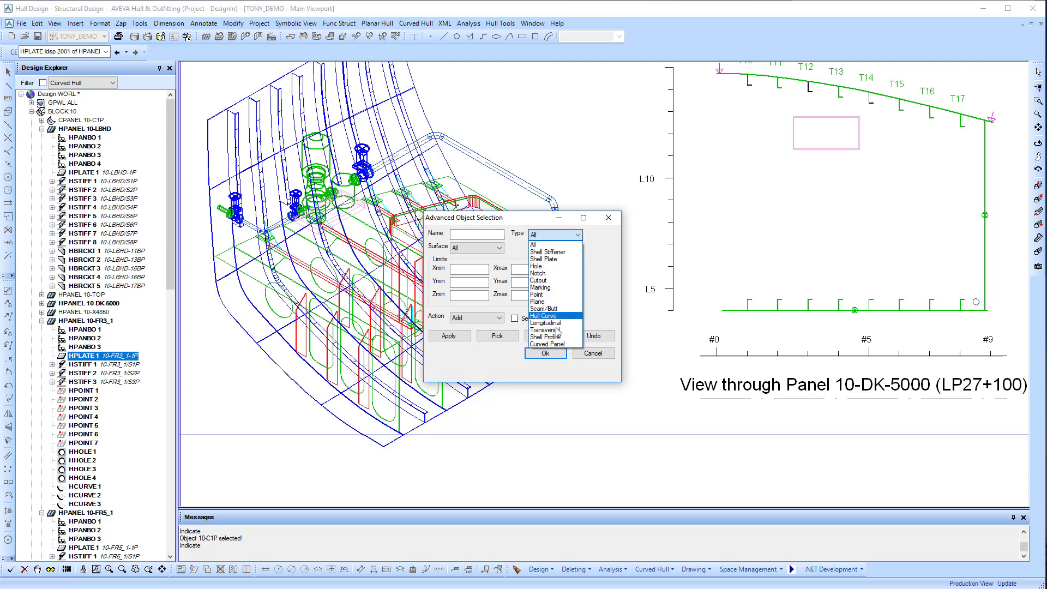
{"action": "left_click", "coordinate": [545, 342]}
{"action": "left_click", "coordinate": [497, 336]}
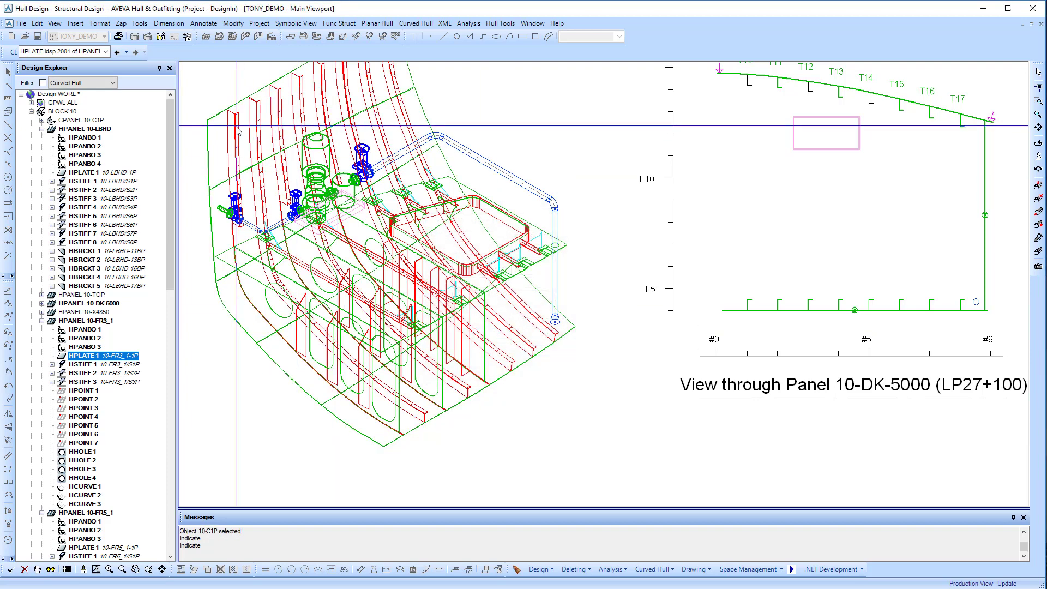
{"action": "left_click", "coordinate": [326, 96]}
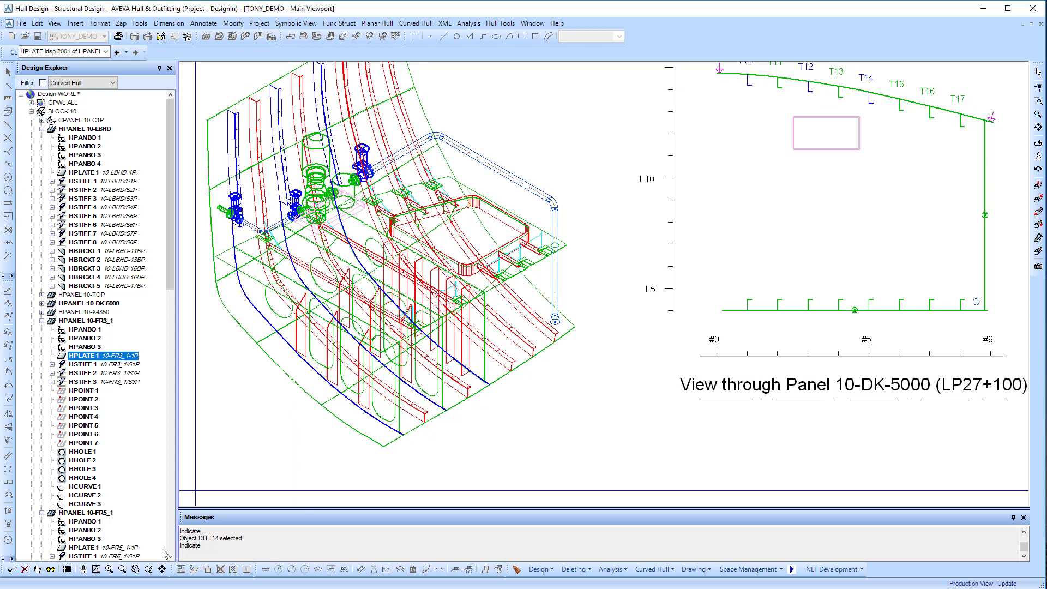
{"action": "left_click", "coordinate": [11, 569]}
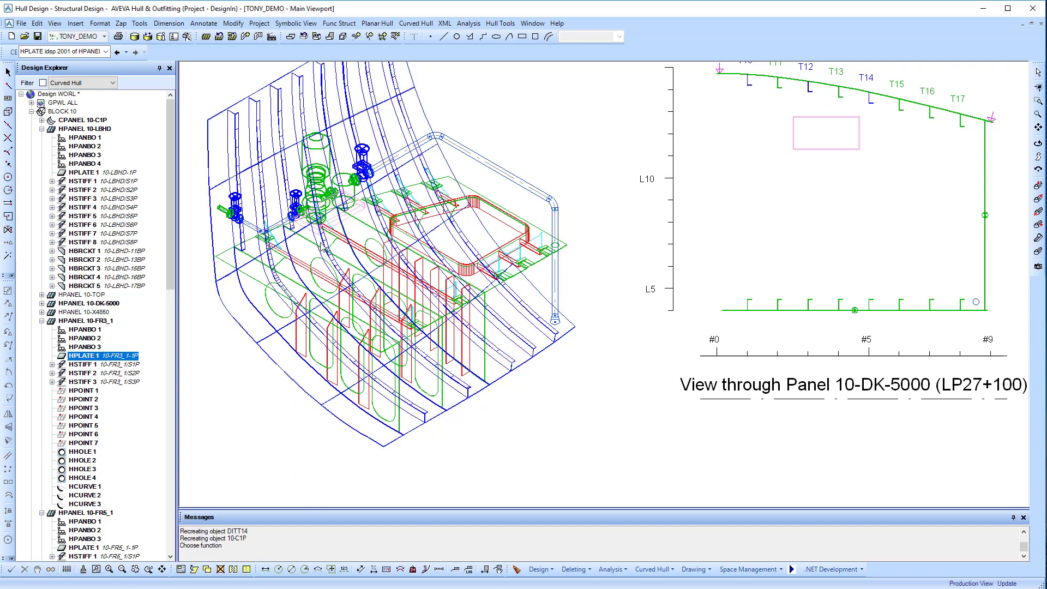
{"action": "left_click", "coordinate": [232, 36]}
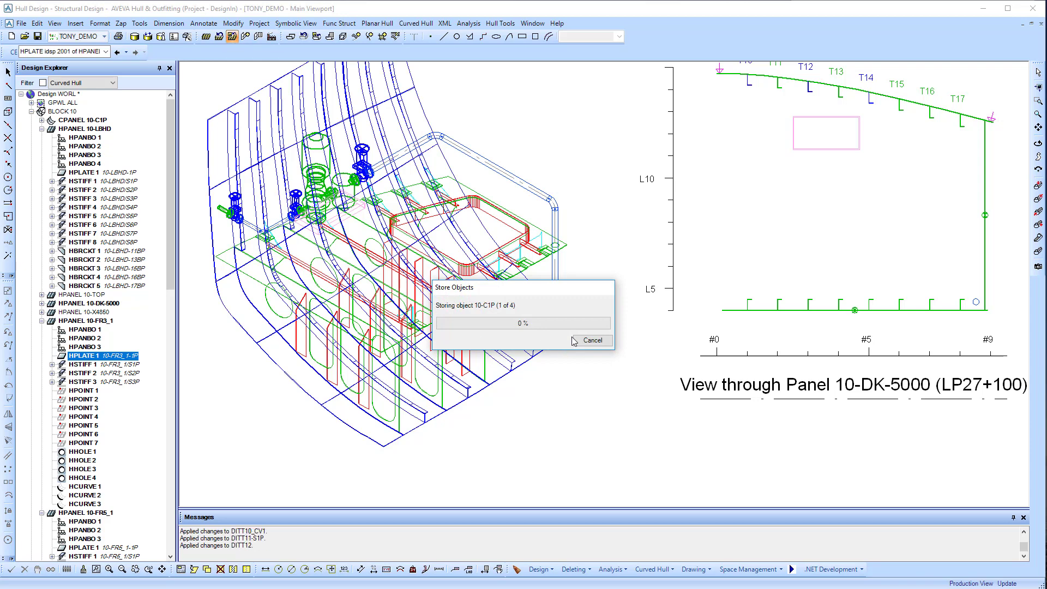